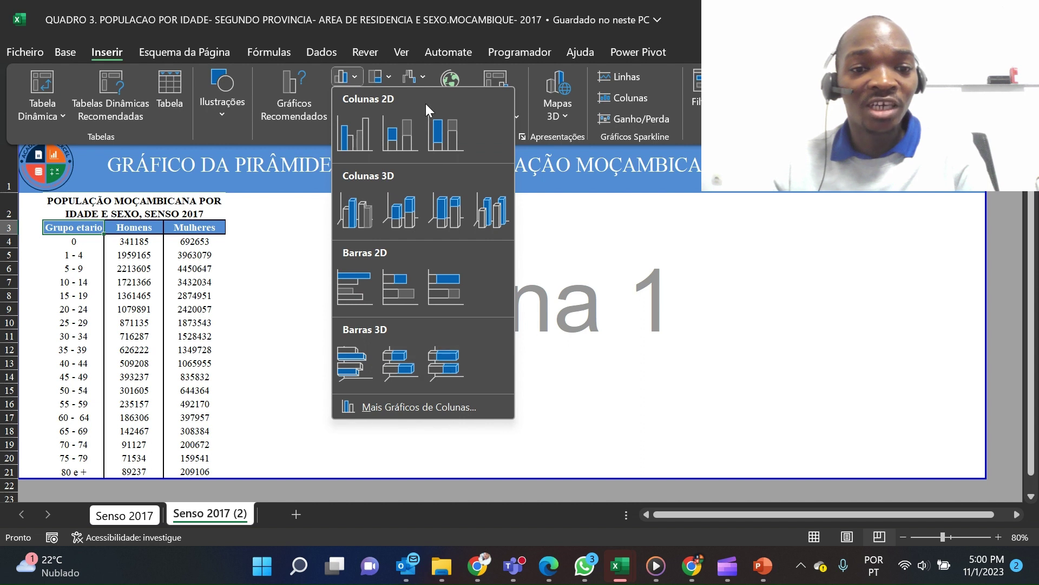
Examine the available chart types, including hierarchy, line, statistical, waterfall, scatter and pie charts
left_click(390, 70)
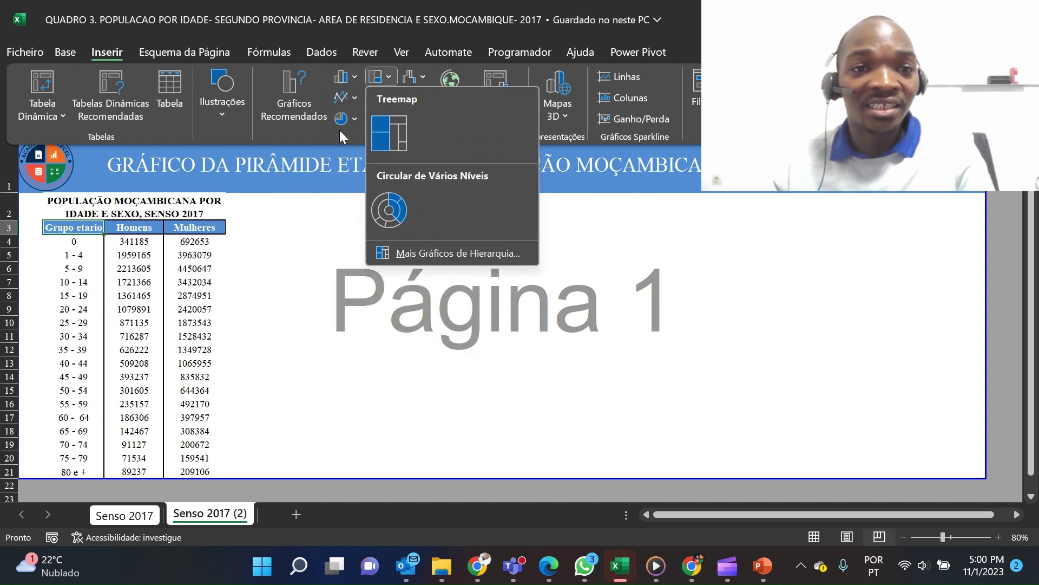
left_click(354, 98)
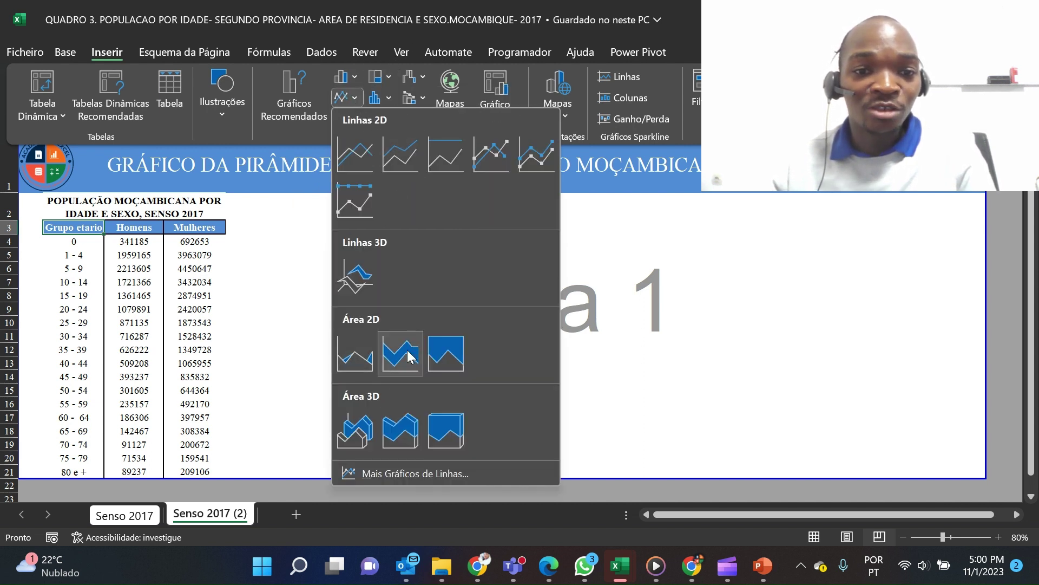
left_click(388, 98)
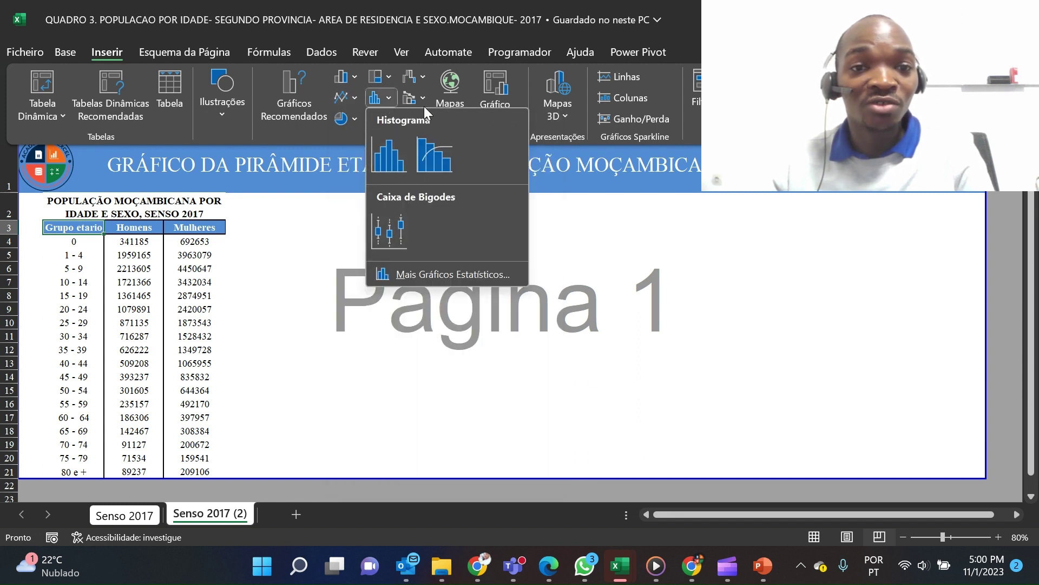
left_click(424, 75)
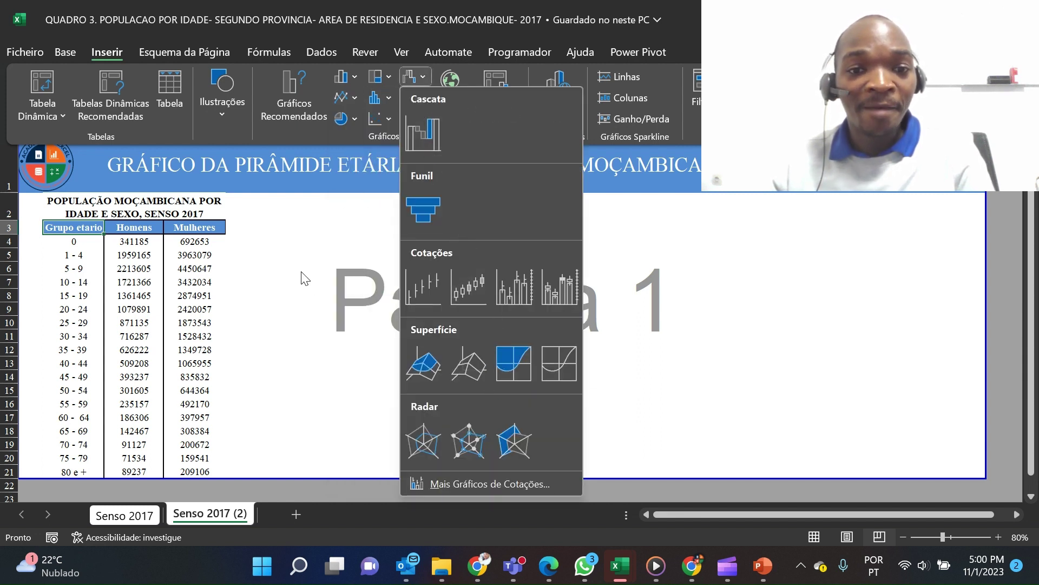
key("Escape")
left_click(394, 122)
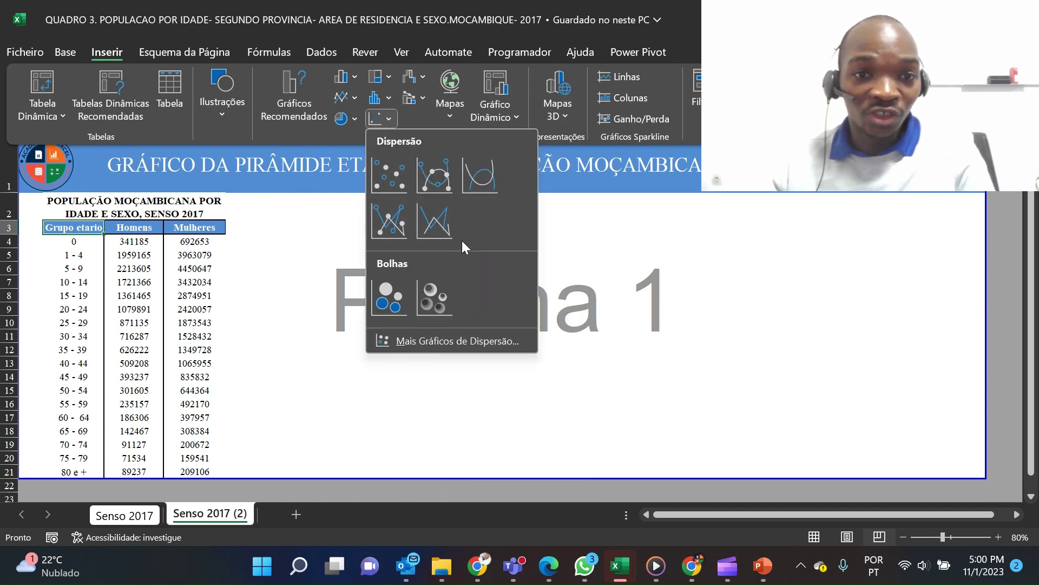
left_click(355, 118)
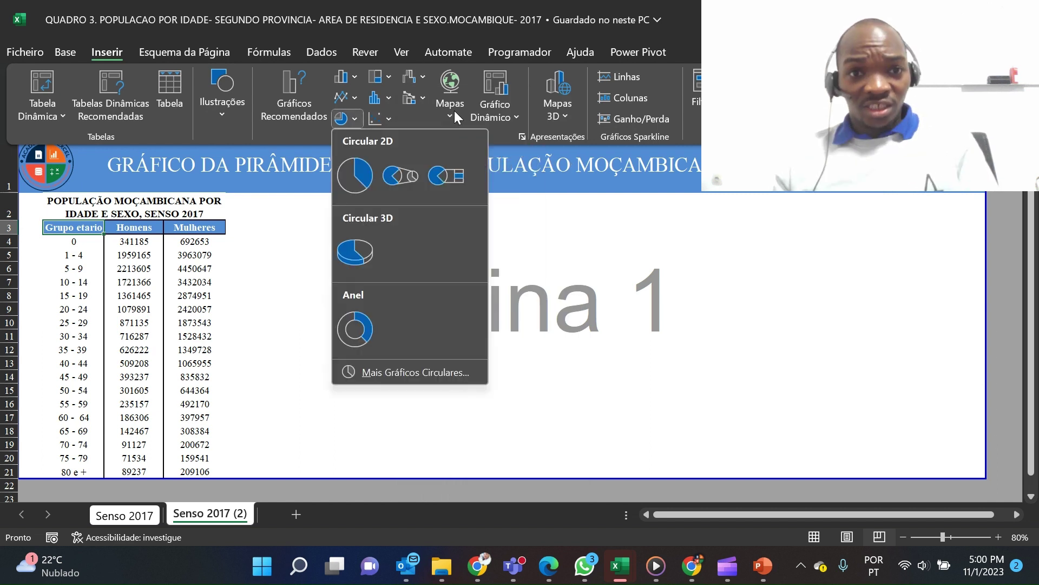
left_click(510, 117)
left_click(368, 252)
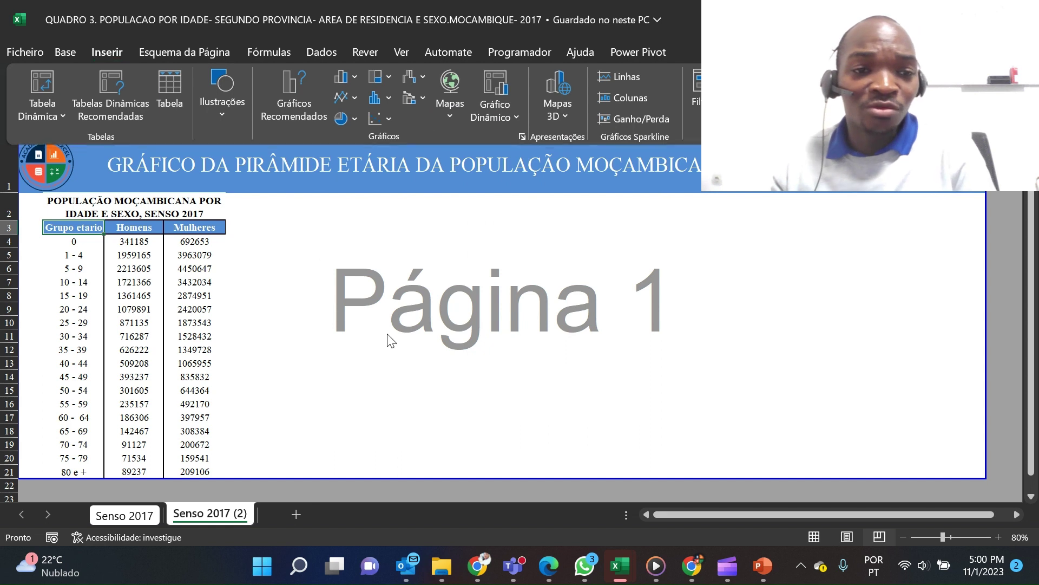
left_click(374, 303)
left_click(347, 265)
left_click(306, 240)
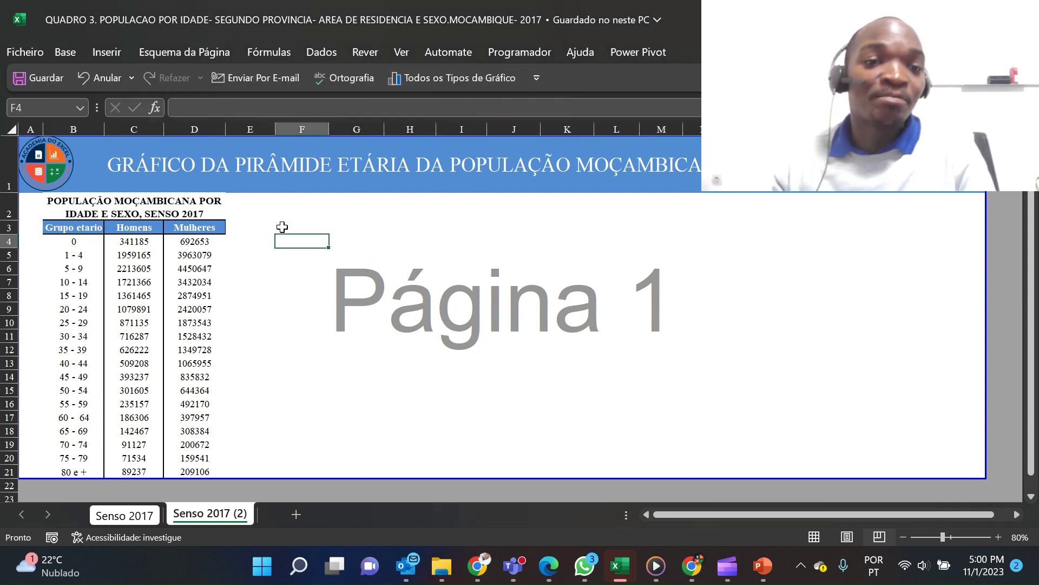
left_click(126, 271)
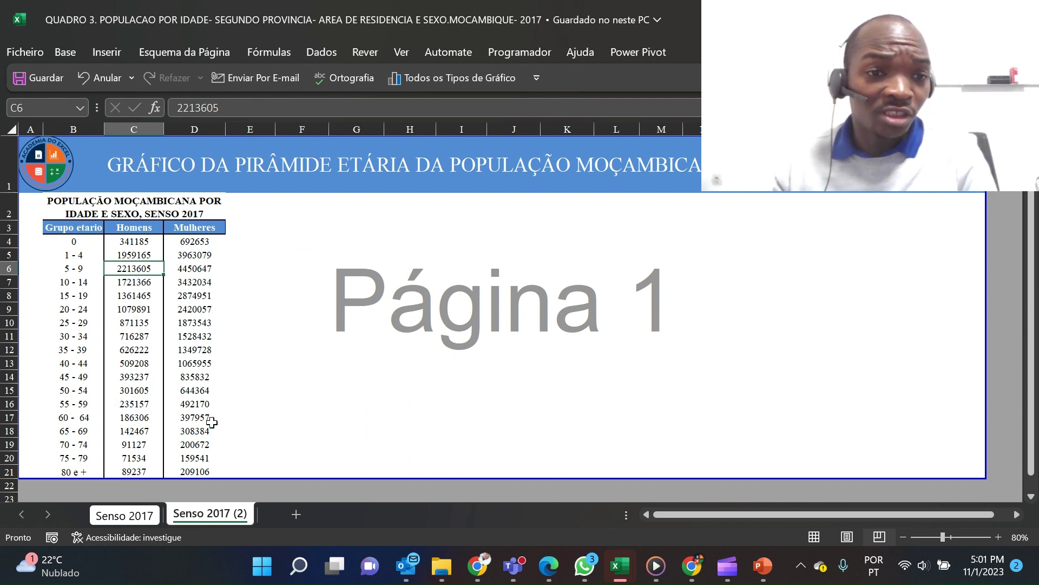
left_click(313, 307)
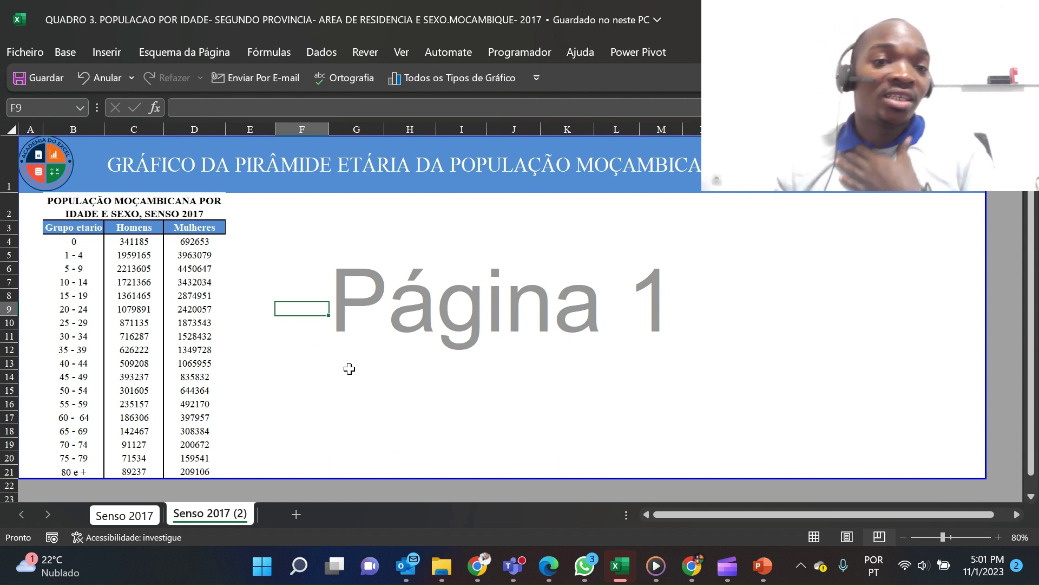
left_click(270, 228)
left_click(301, 228)
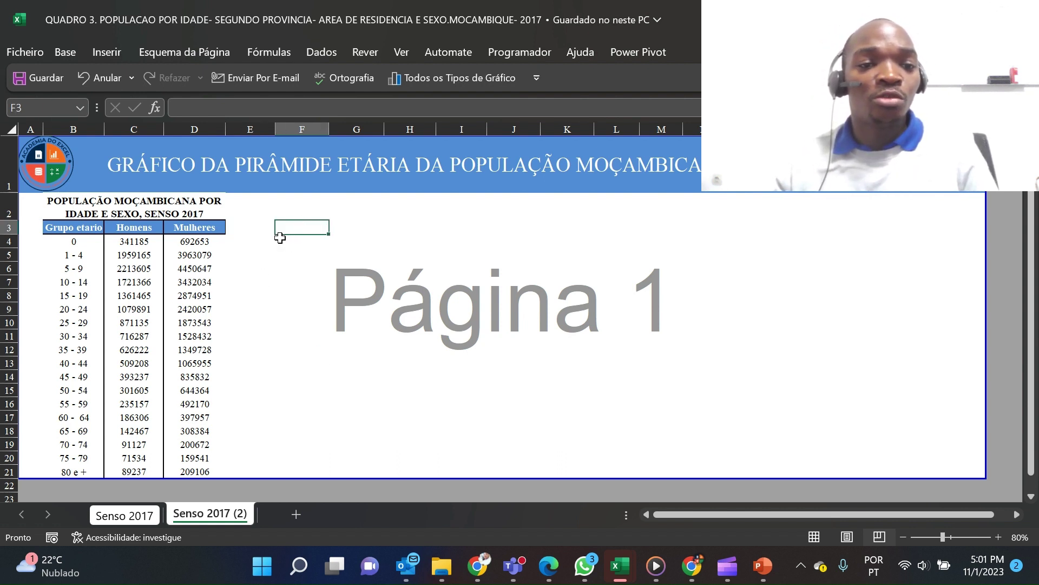
left_click(243, 282)
left_click(282, 228)
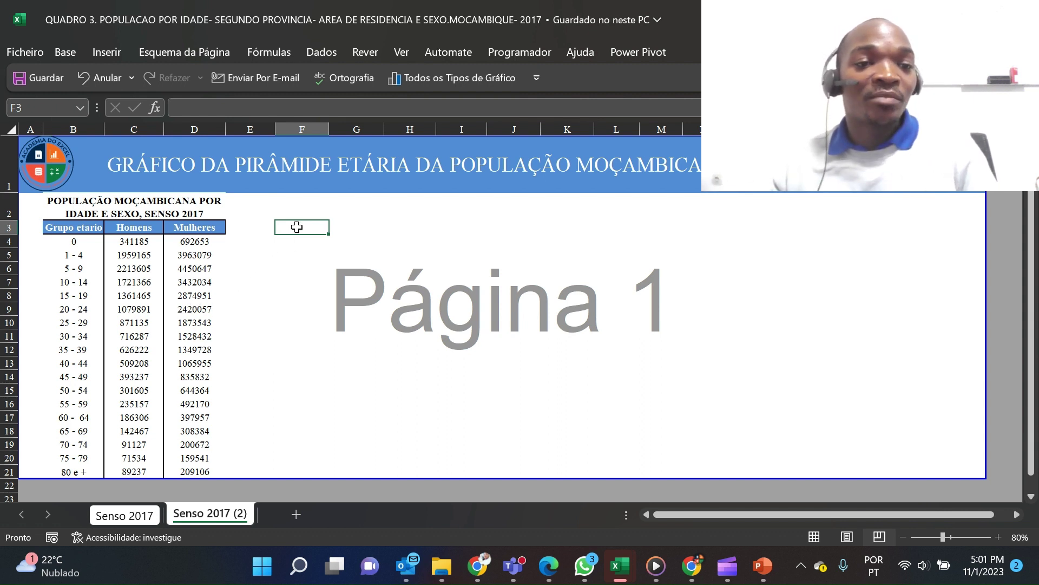
left_click(281, 286)
Try an enlarged clustered 2D bar chart of the age and sex data in B3:D21, and delete it
left_click_drag(70, 227, 211, 472)
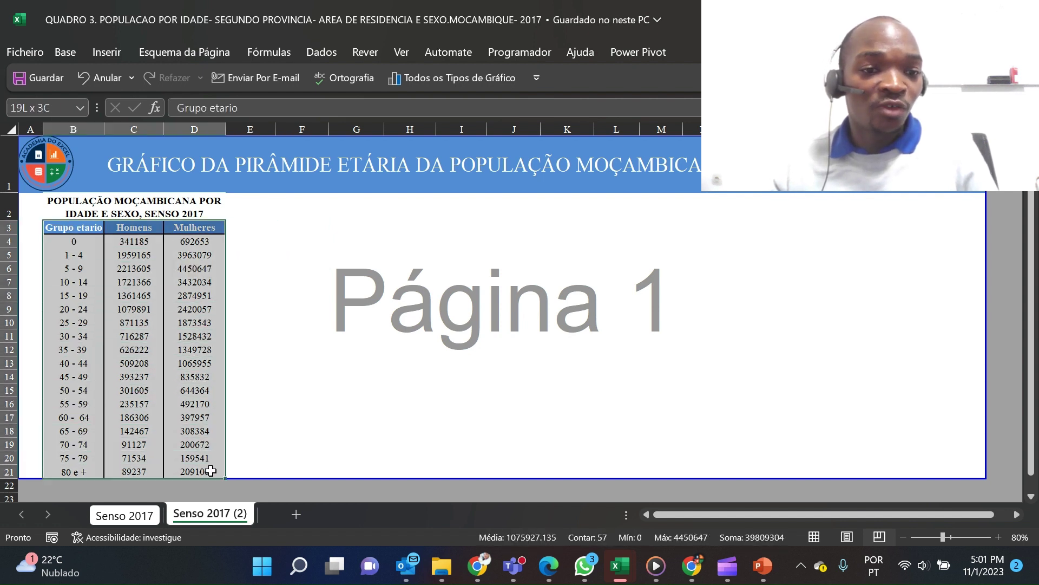
left_click(66, 51)
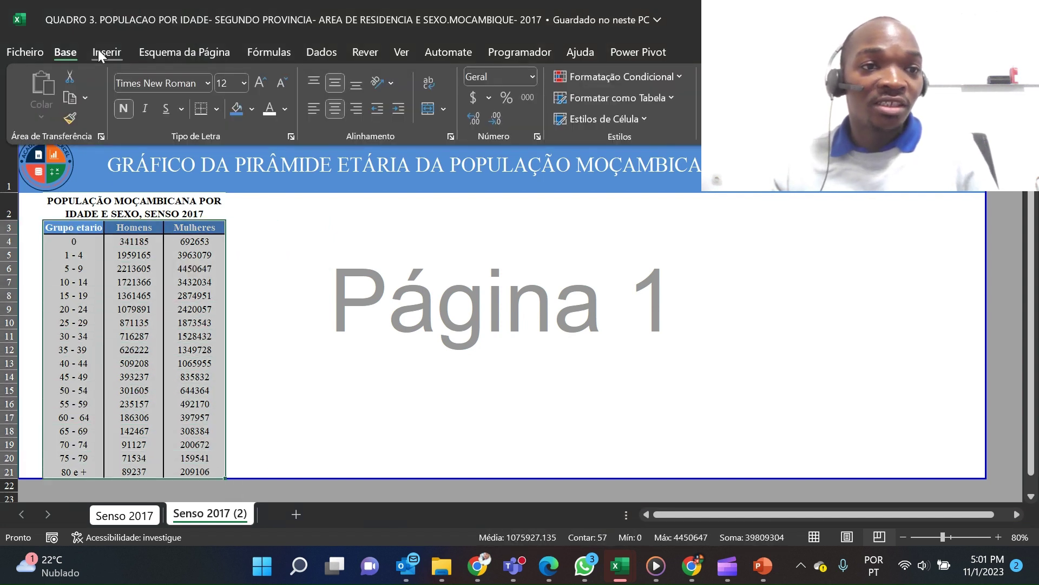
left_click(103, 52)
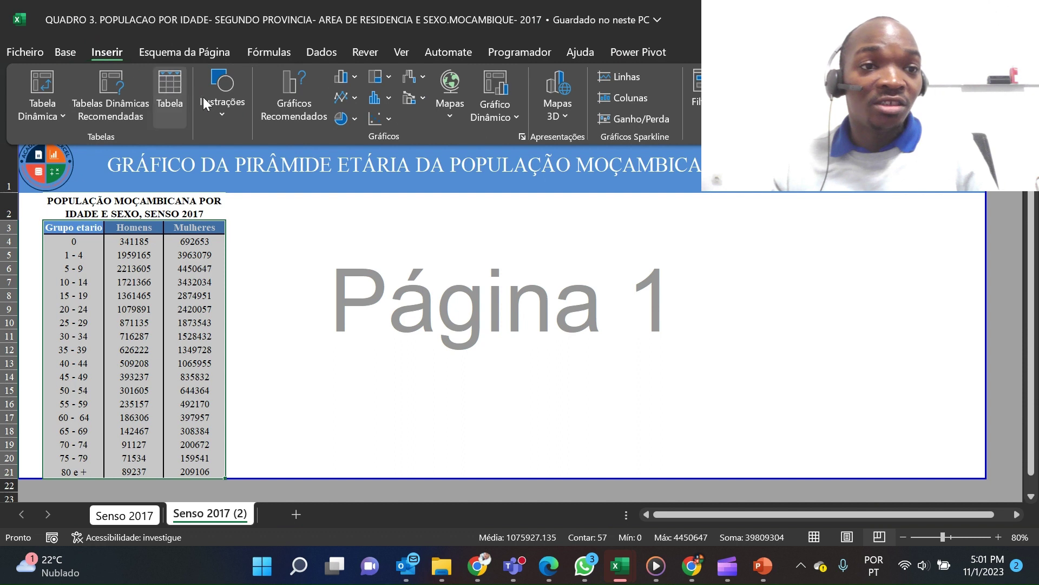
left_click(356, 75)
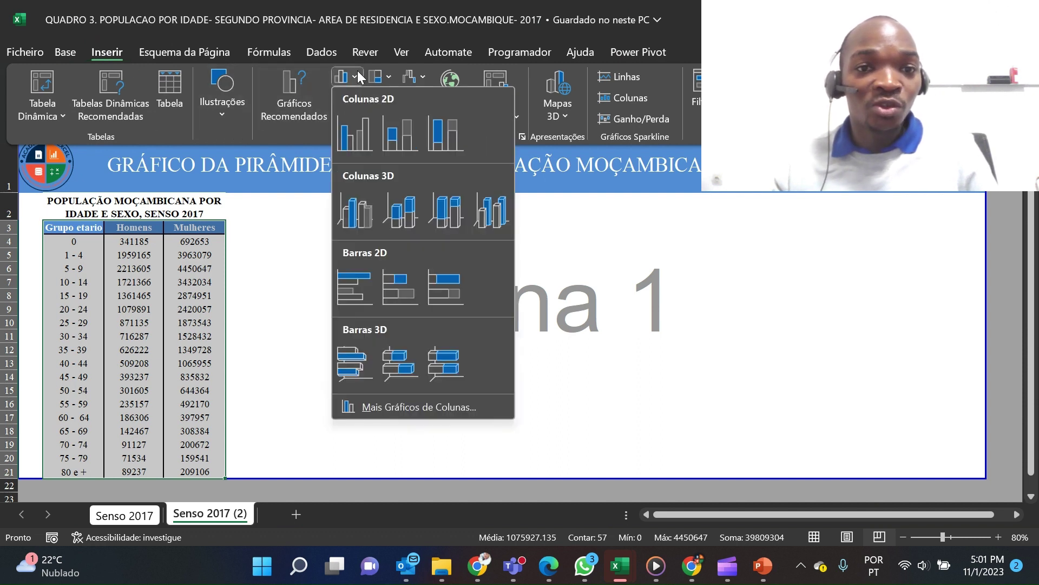
left_click(347, 279)
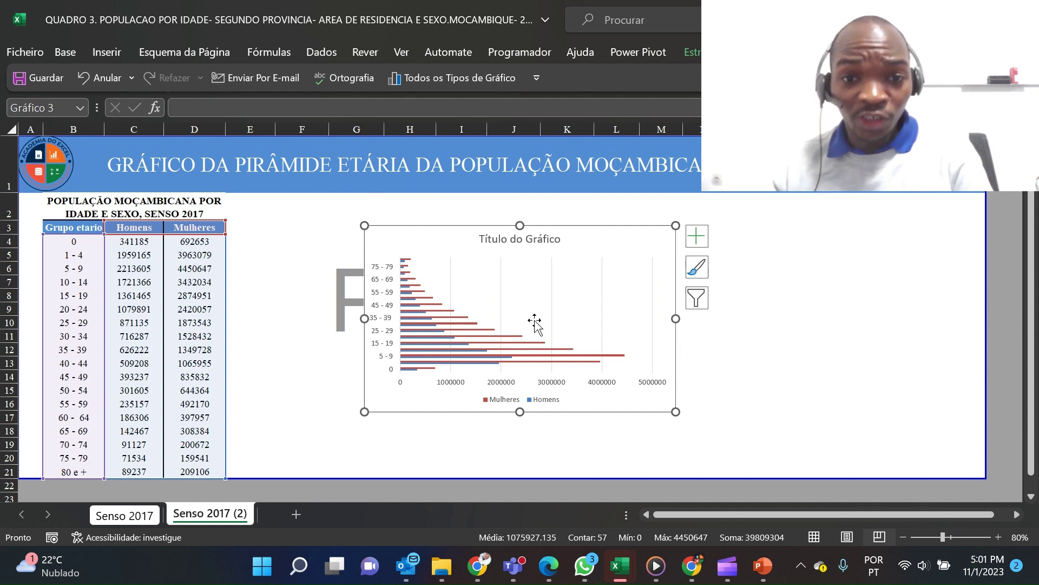
left_click_drag(674, 319, 823, 318)
left_click_drag(596, 412, 625, 466)
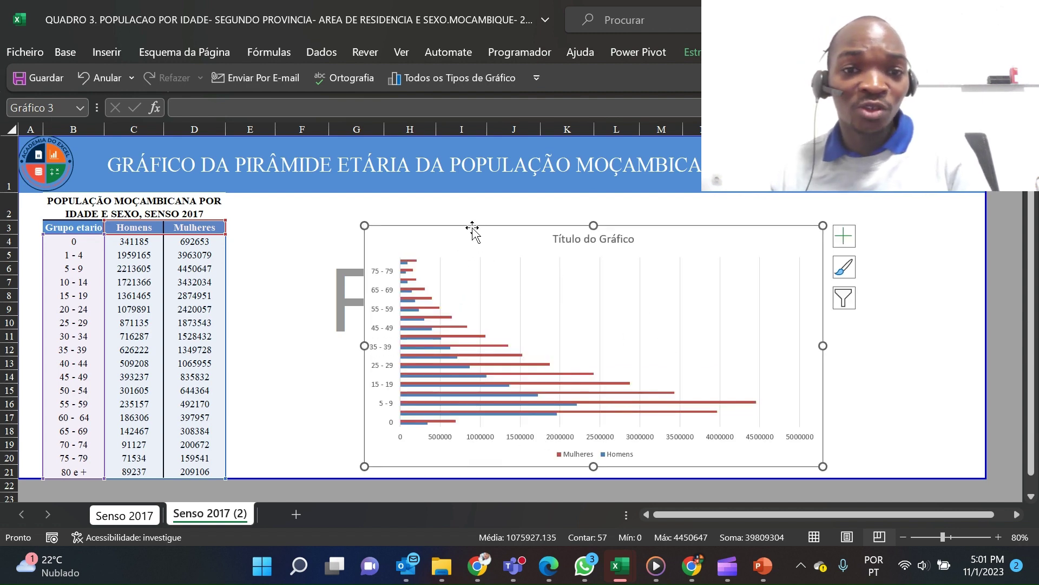
key("Delete")
Link F3 to the age-group header with =B3 and fill the formula down to F21
left_click(298, 226)
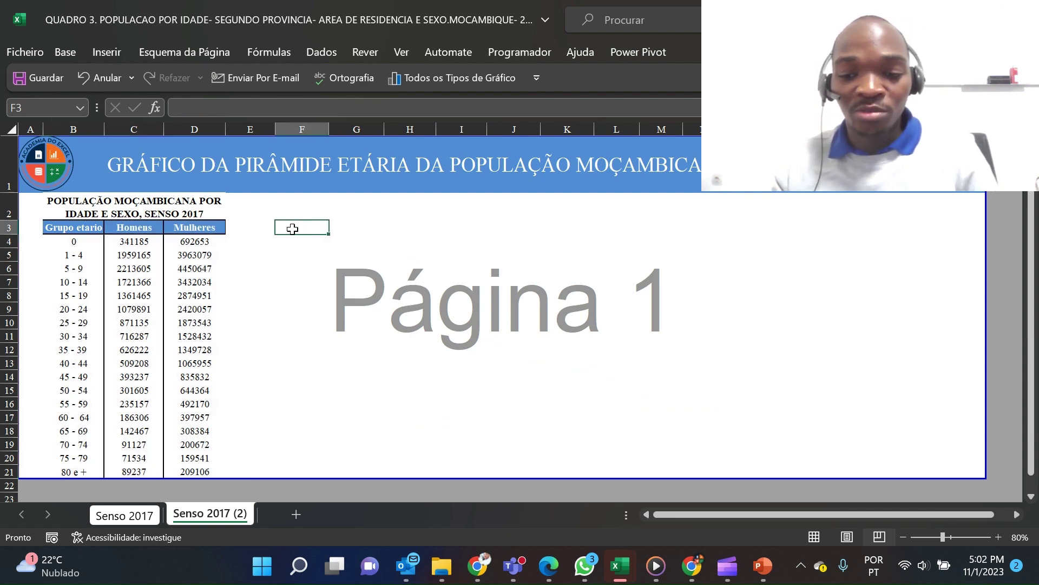
type("=")
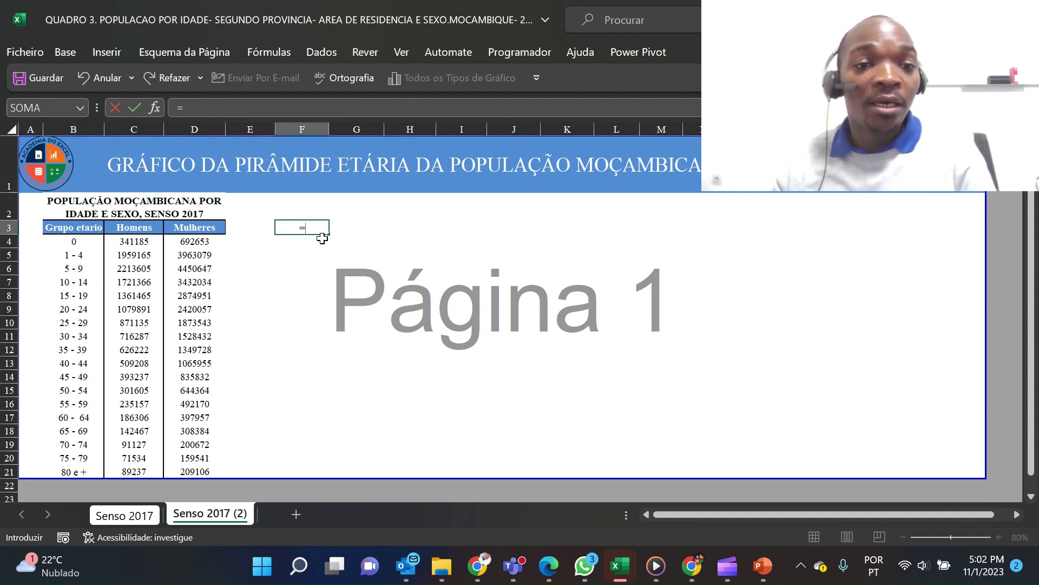
left_click(93, 228)
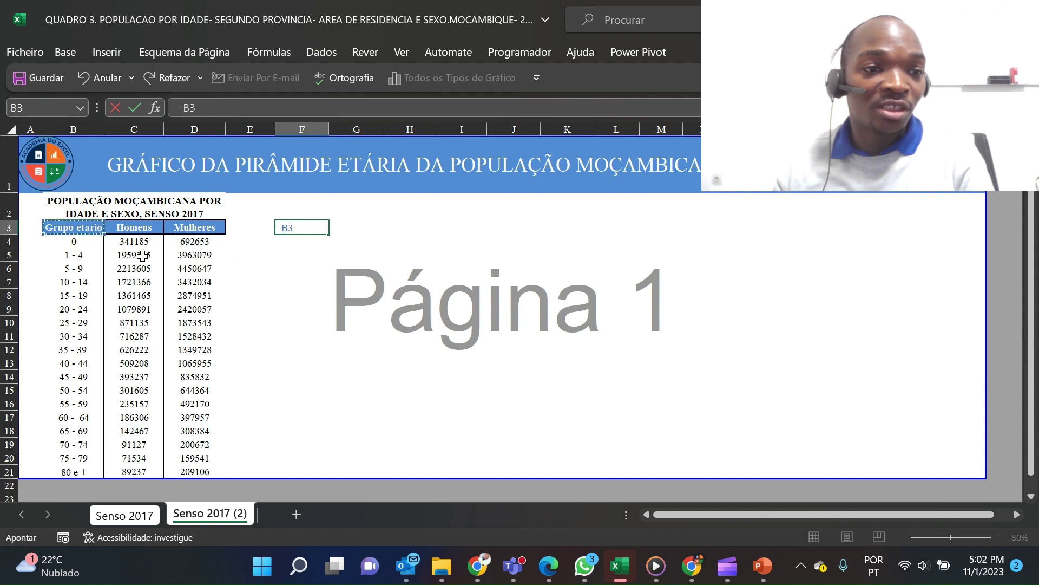
key("Return")
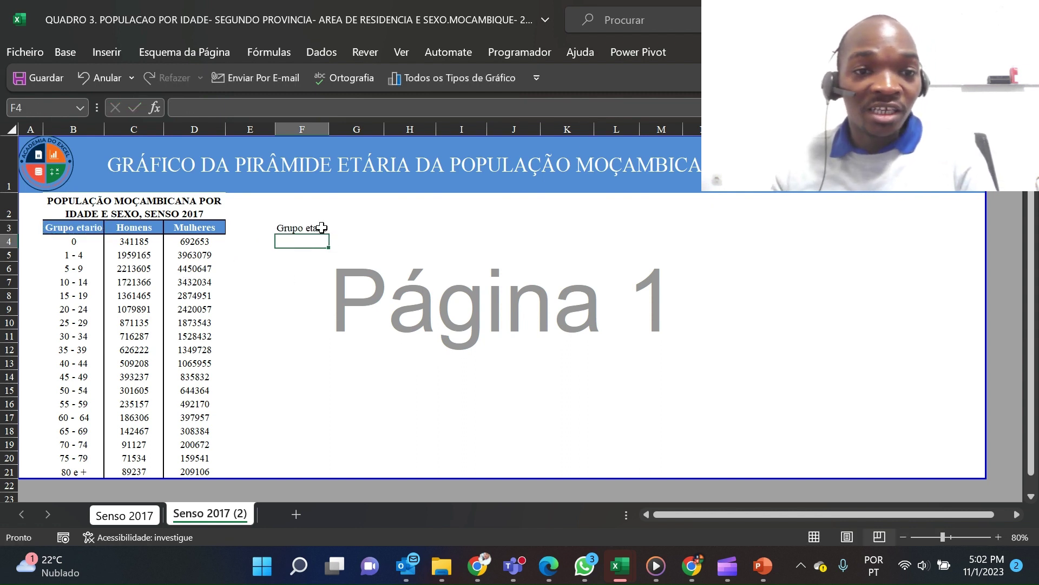
left_click(326, 229)
left_click_drag(331, 239, 304, 473)
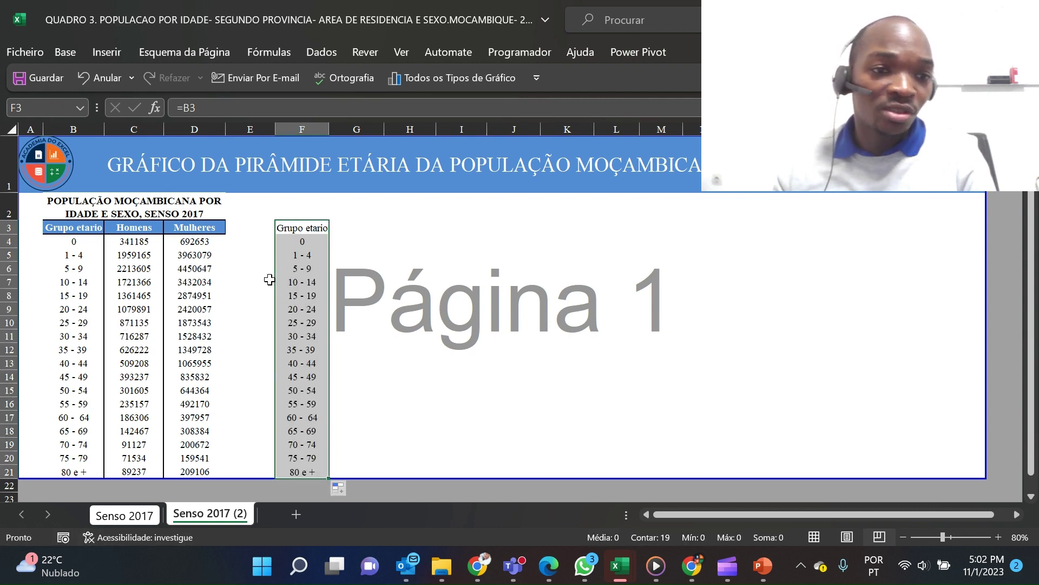
Extend the header link from F3 across to H3 and fill the Mulheres column down to H21
left_click(308, 229)
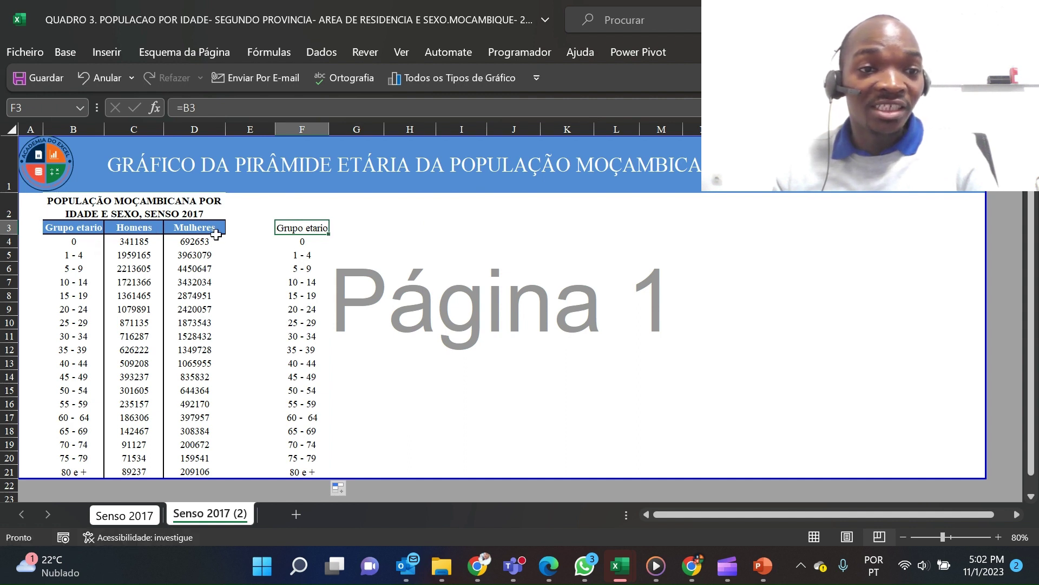
left_click_drag(329, 236, 439, 228)
left_click(409, 231)
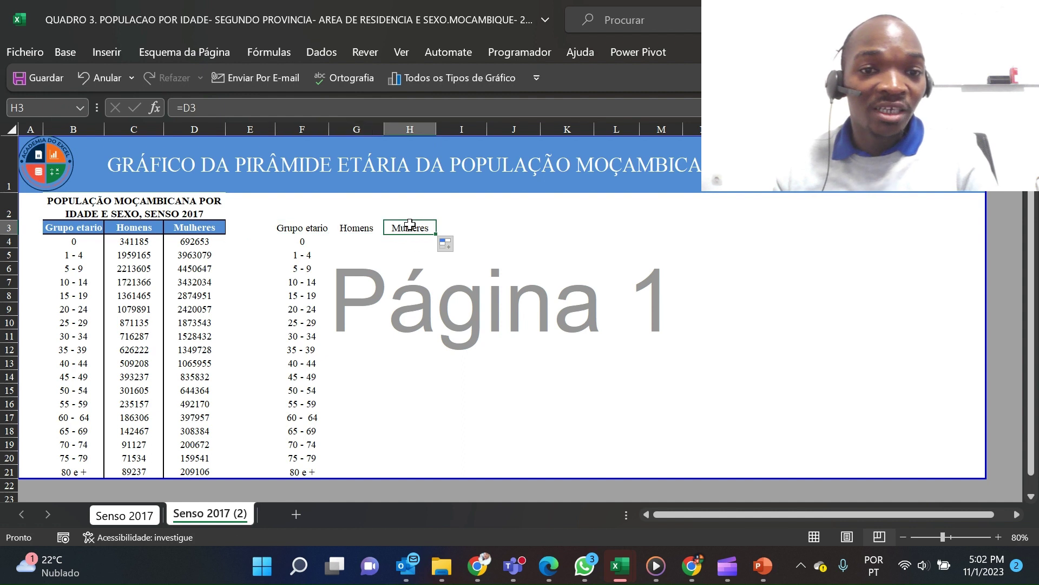
left_click_drag(438, 235, 438, 476)
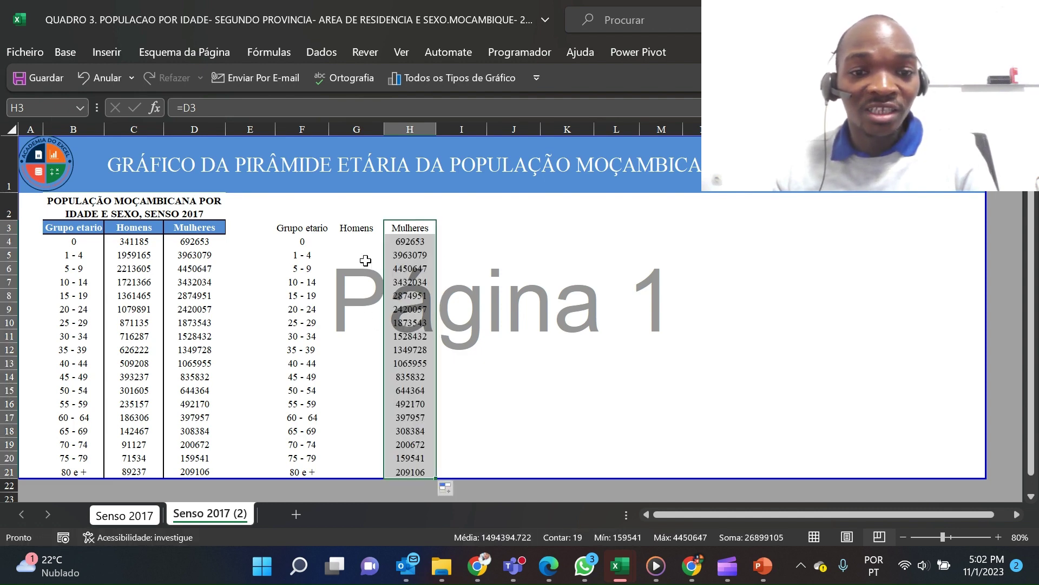
Enter the formula =C4*(-1) in G4 to turn the first male population value negative
left_click(354, 241)
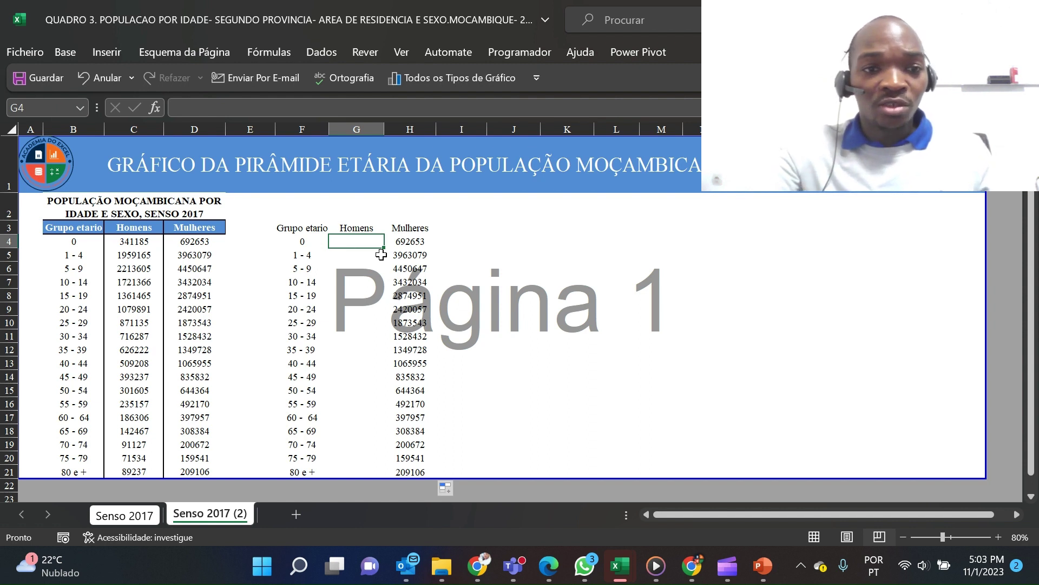
type("=")
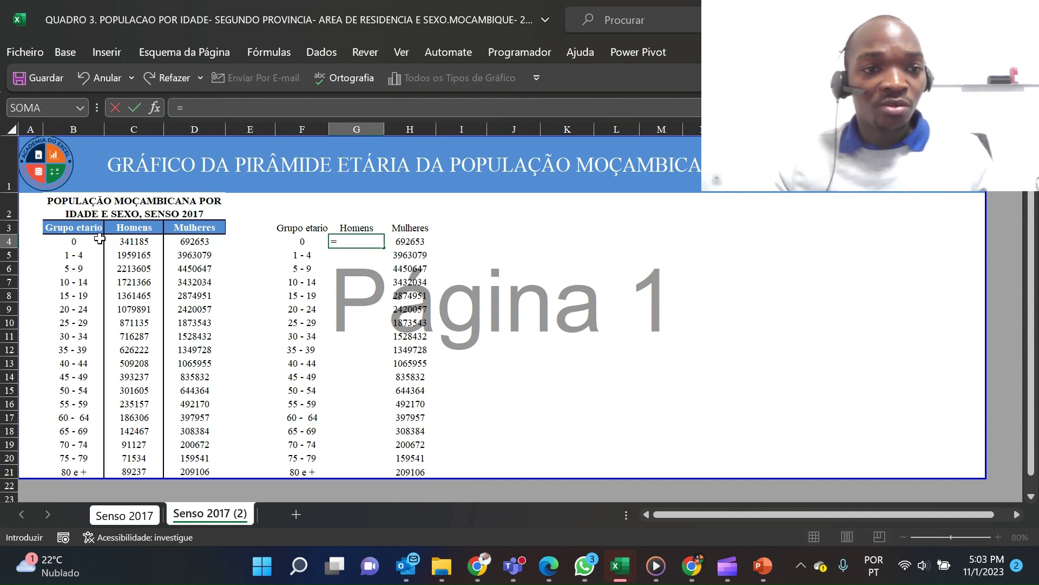
left_click(136, 239)
type("*")
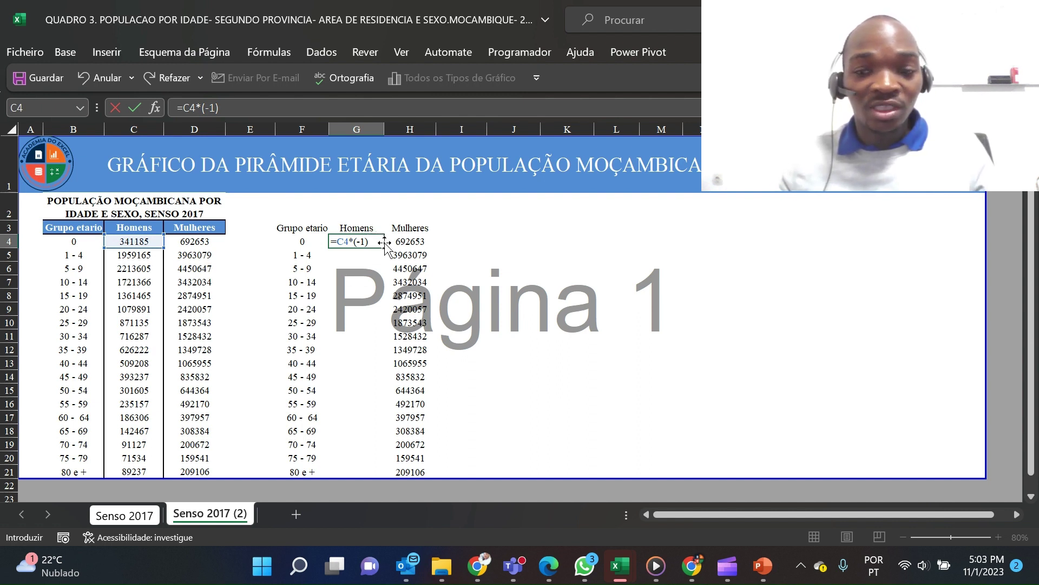
key("Return")
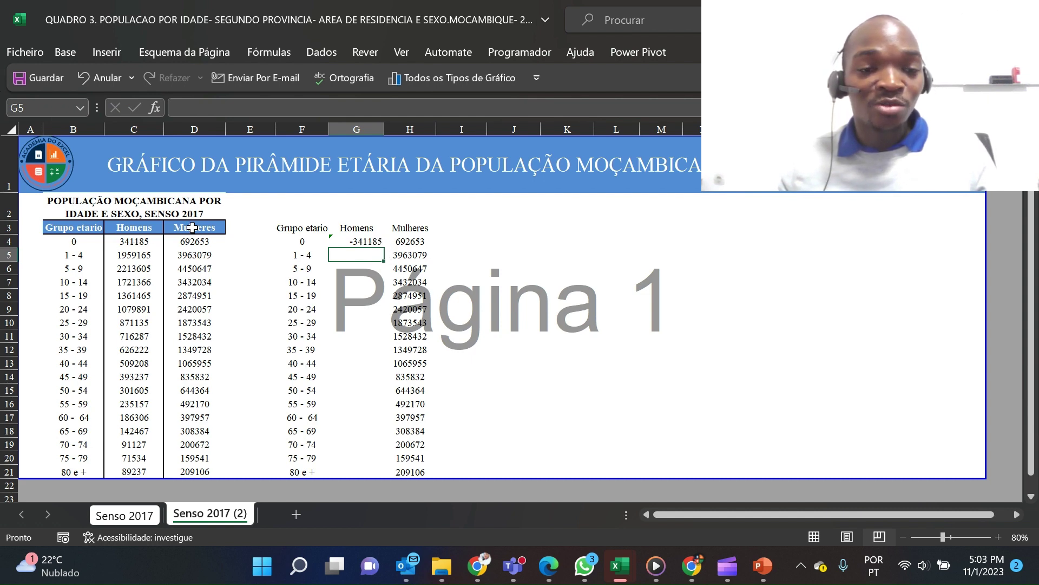
Fill the negative Homens formula from G4 down to G21 and ignore the inconsistent-formula errors
left_click(129, 247)
left_click(358, 241)
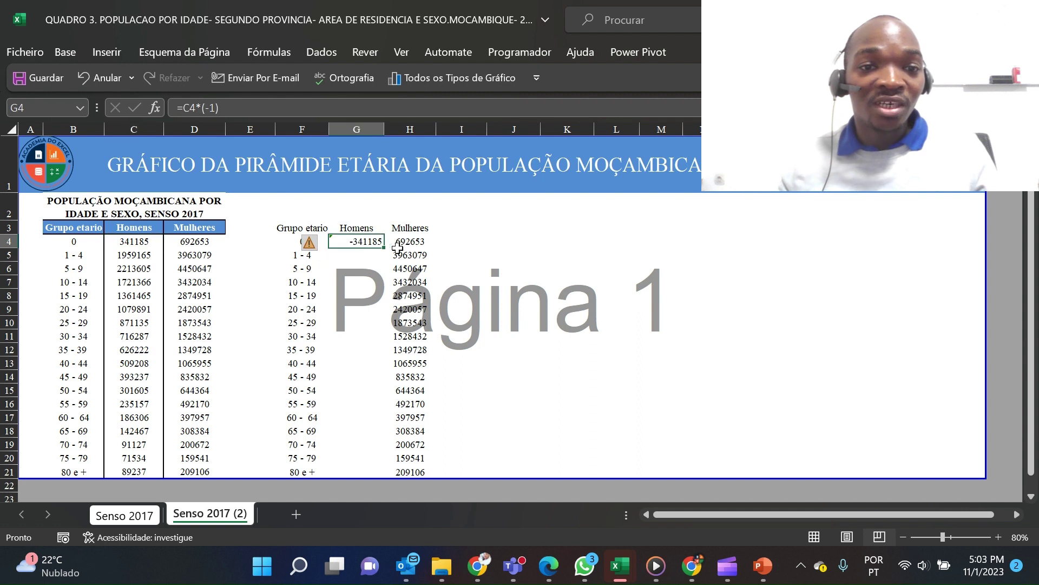
left_click_drag(388, 250, 362, 473)
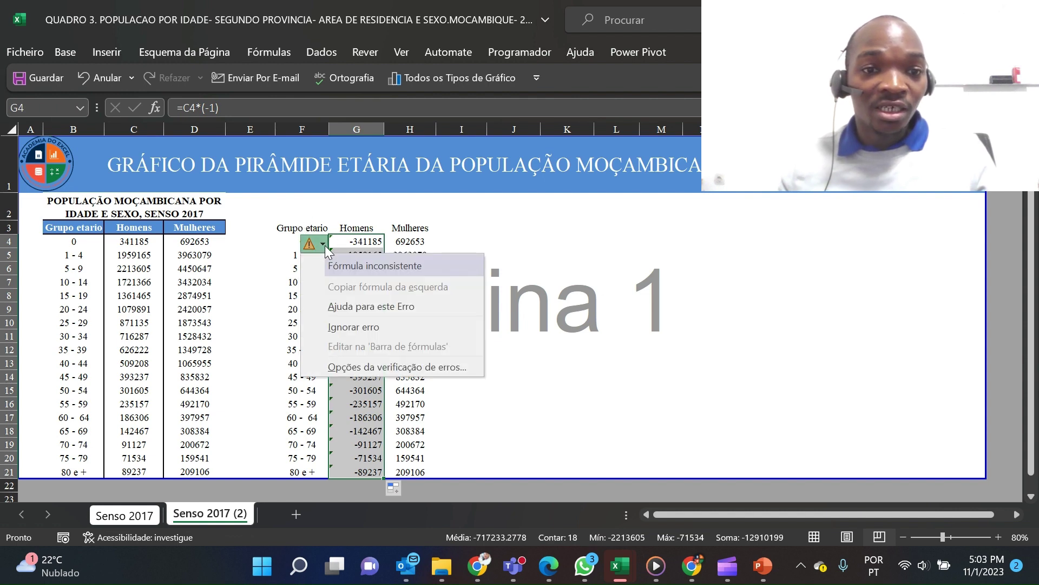
left_click(345, 329)
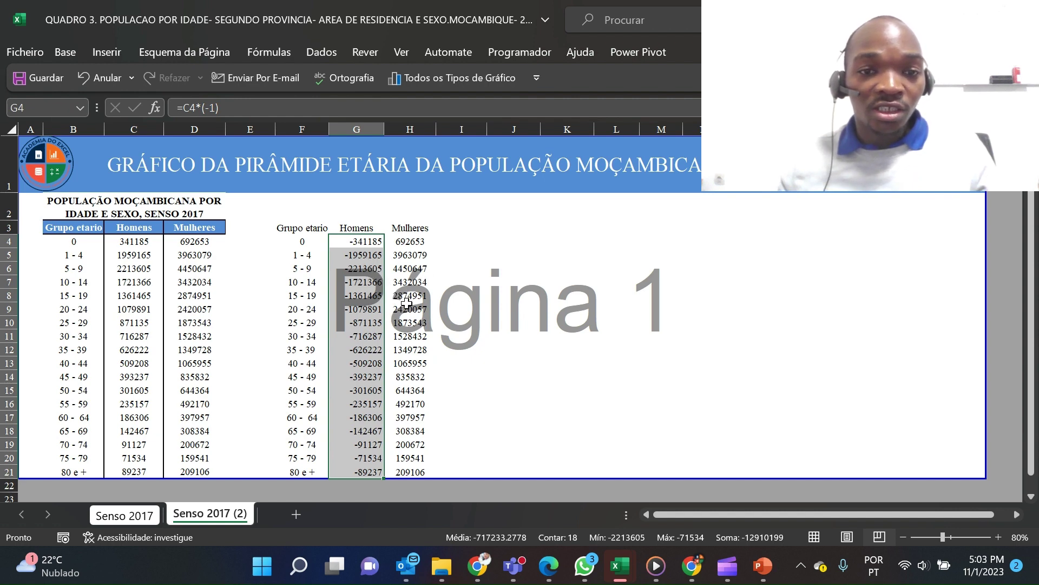
Insert a clustered 2D bar chart from the helper table F3:H21, including the age groups, Homens and Mulheres
left_click(316, 227)
left_click_drag(331, 240, 428, 472)
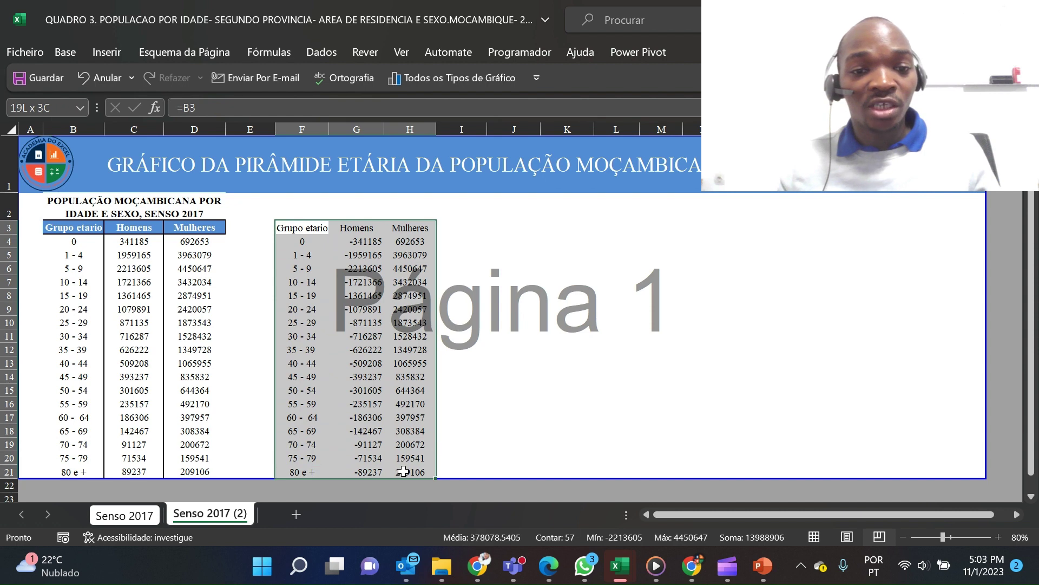
left_click(60, 52)
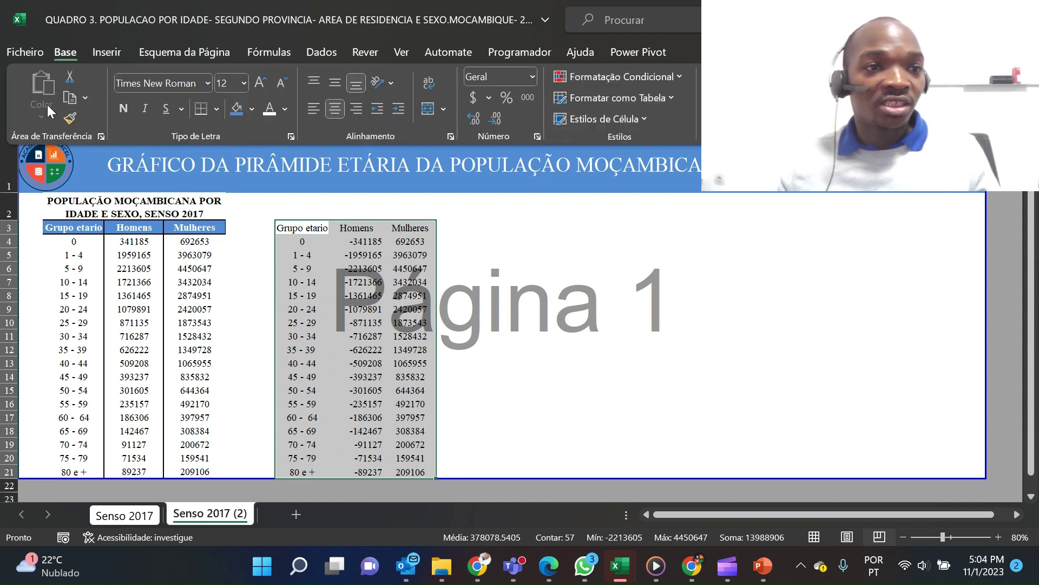
left_click(112, 57)
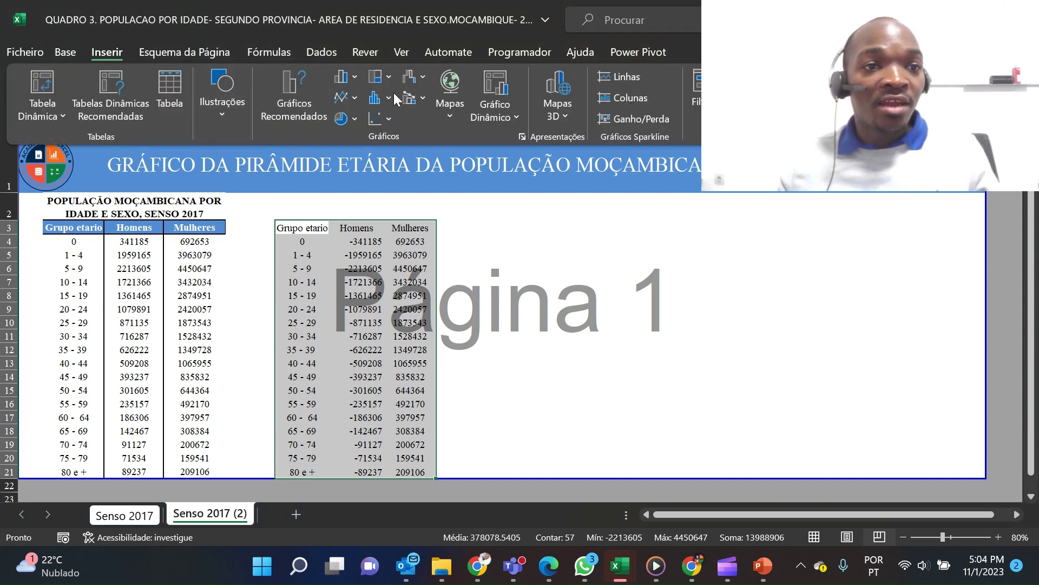
left_click(356, 76)
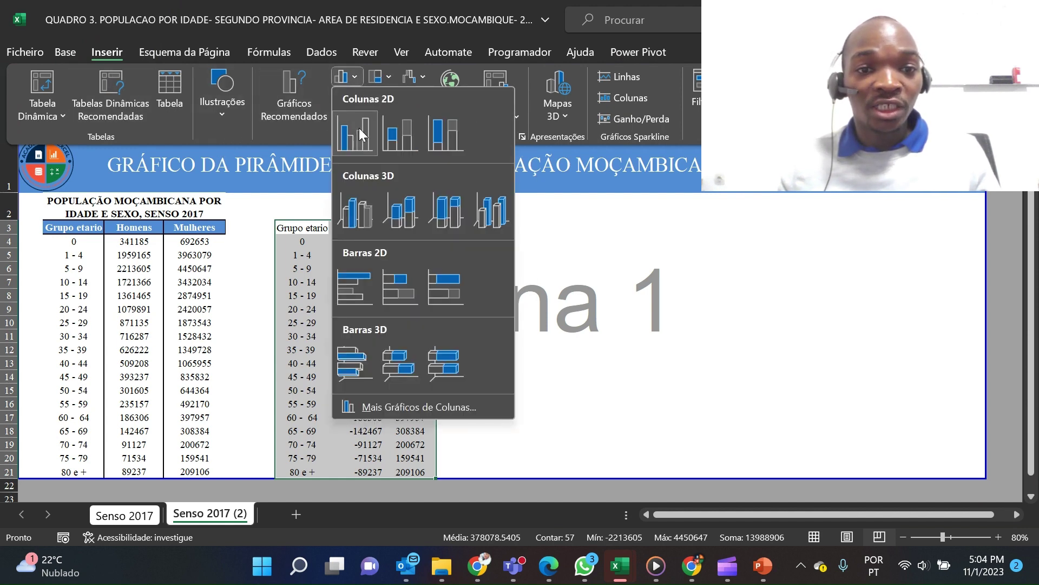
left_click(356, 286)
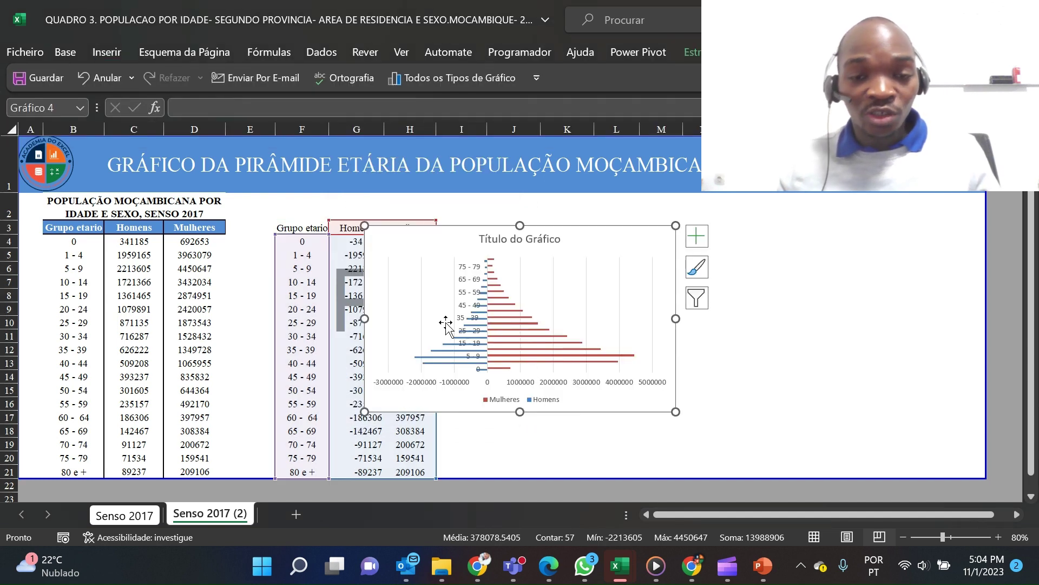
Enlarge the bar chart so it starts beside the source table in column E, reaches down to row 21 and widens across the sheet
mouse_move(367, 414)
left_mouse_down()
mouse_move(267, 456)
mouse_move(387, 413)
mouse_move(367, 409)
left_mouse_up()
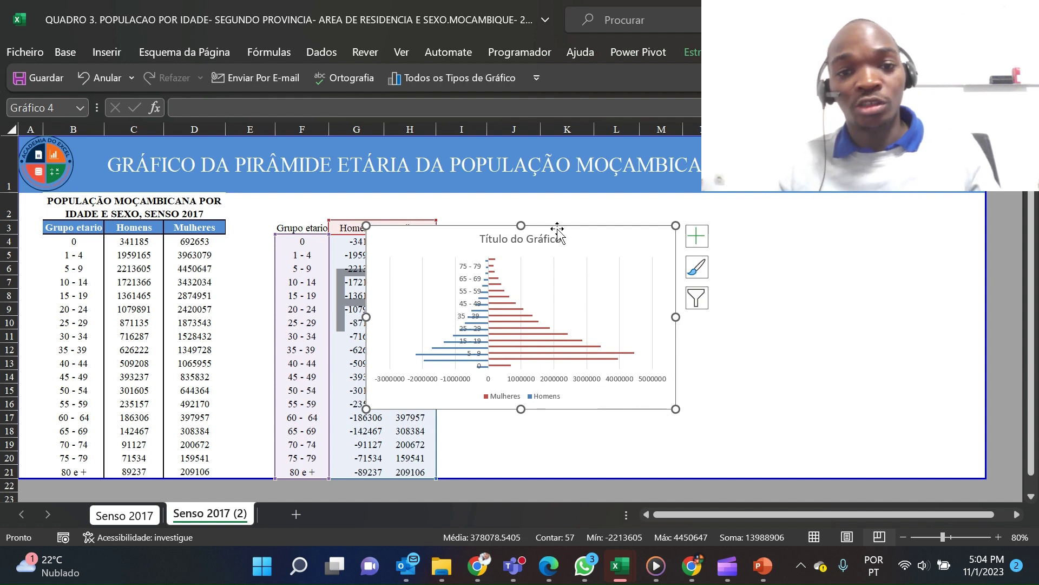
left_click_drag(558, 227, 558, 223)
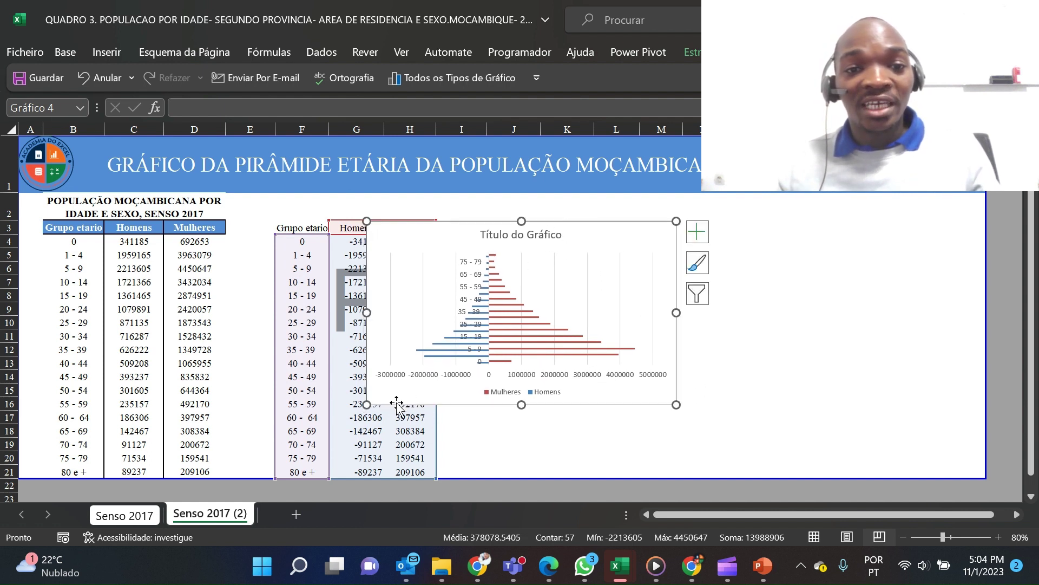
left_click_drag(368, 405, 251, 479)
left_click_drag(676, 349, 899, 338)
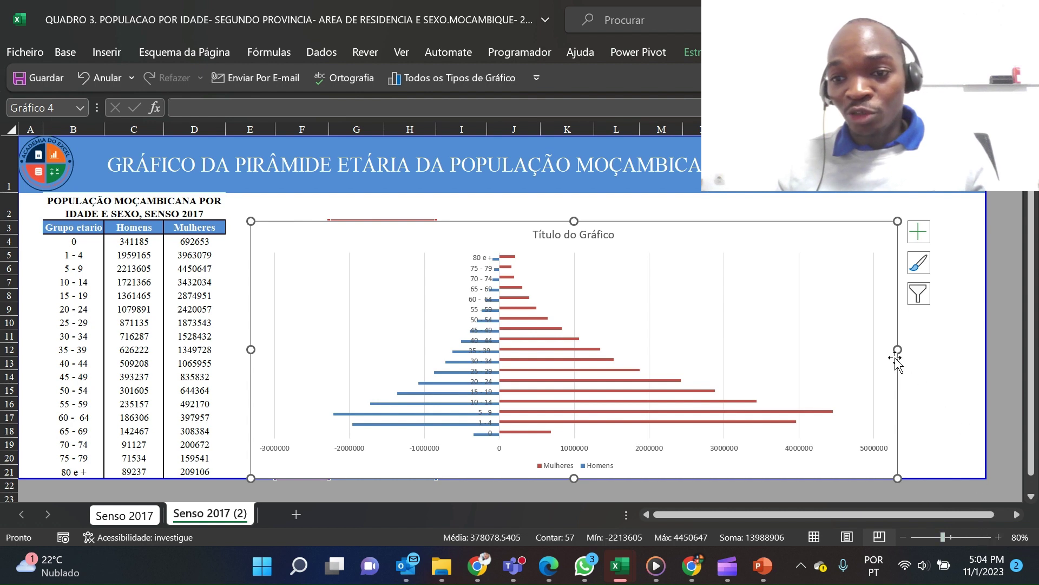
left_click_drag(897, 351, 866, 349)
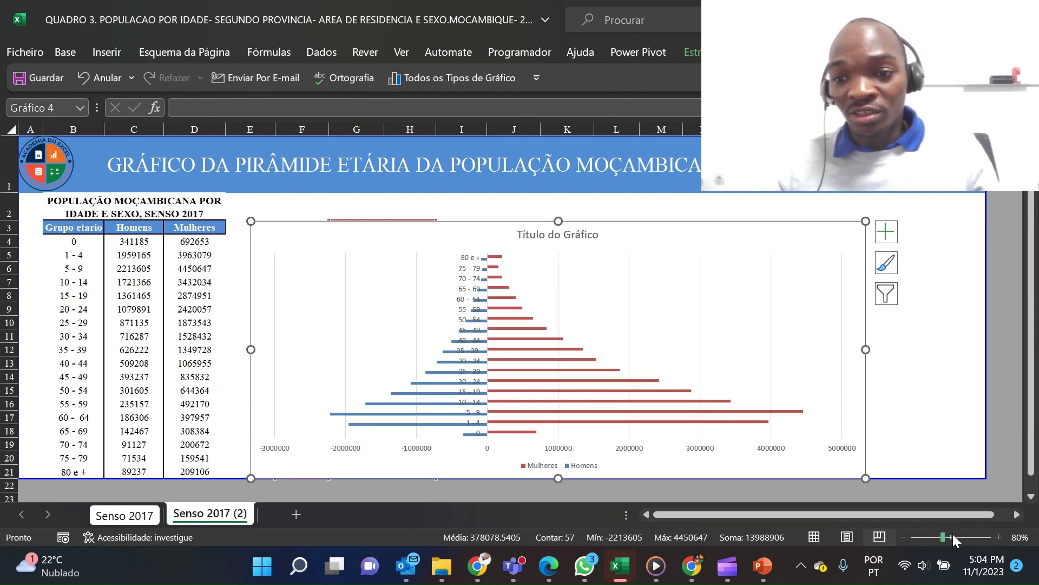
left_click(997, 537)
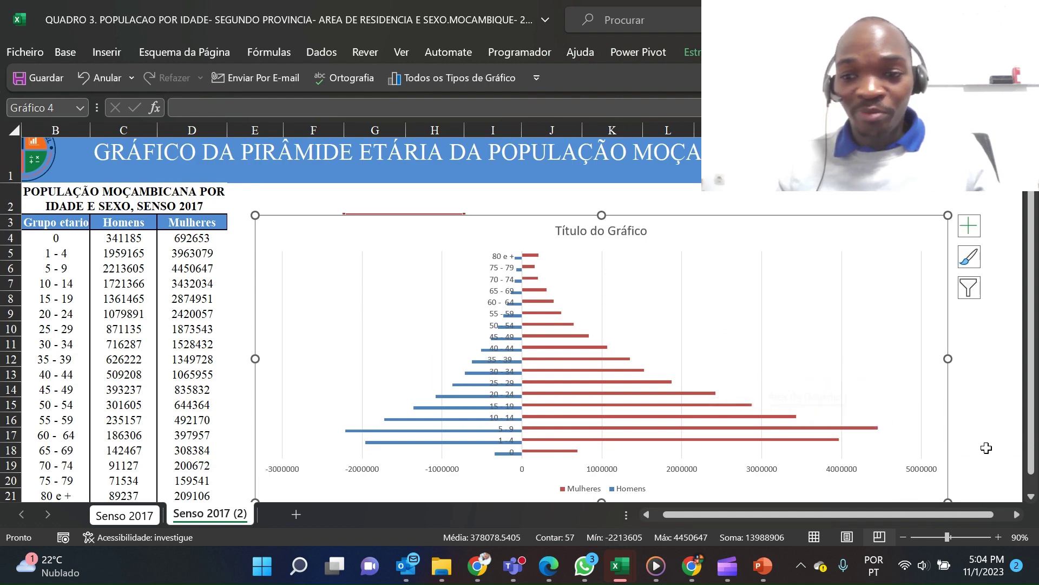
left_click_drag(1030, 436, 1030, 440)
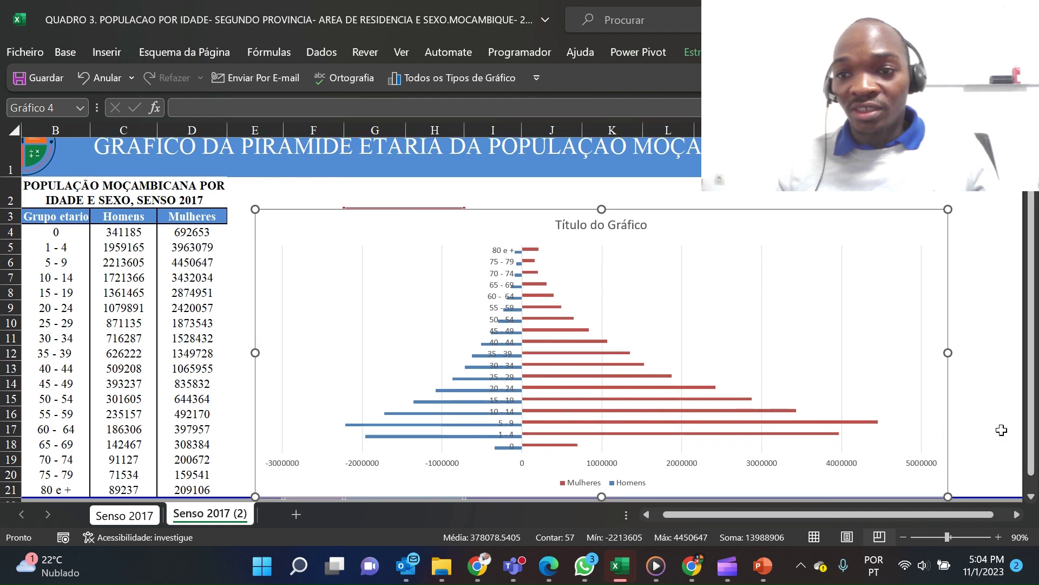
Delete the chart's vertical gridlines and extend its upper edge slightly
left_click(362, 306)
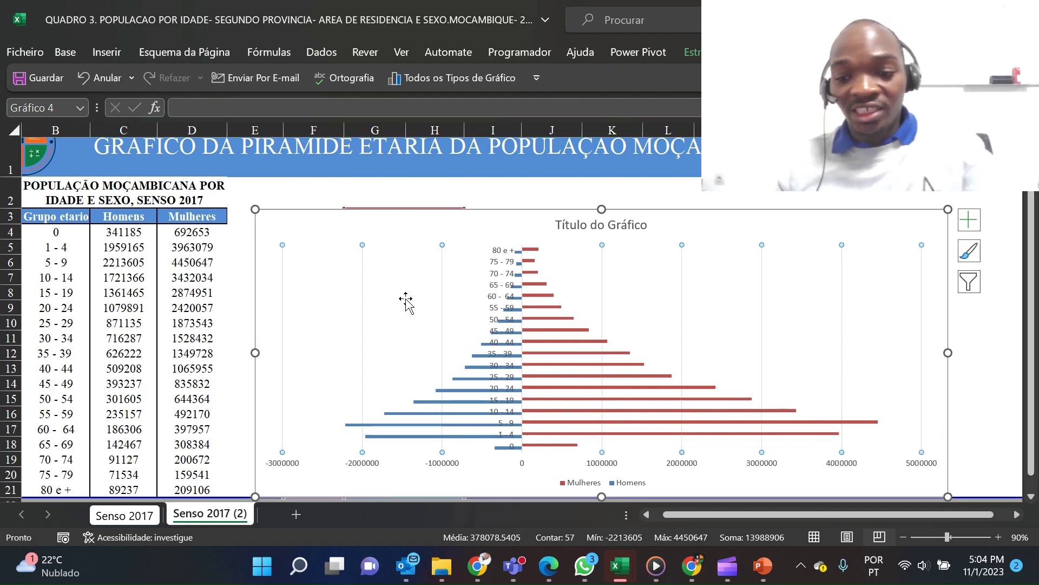
key("Delete")
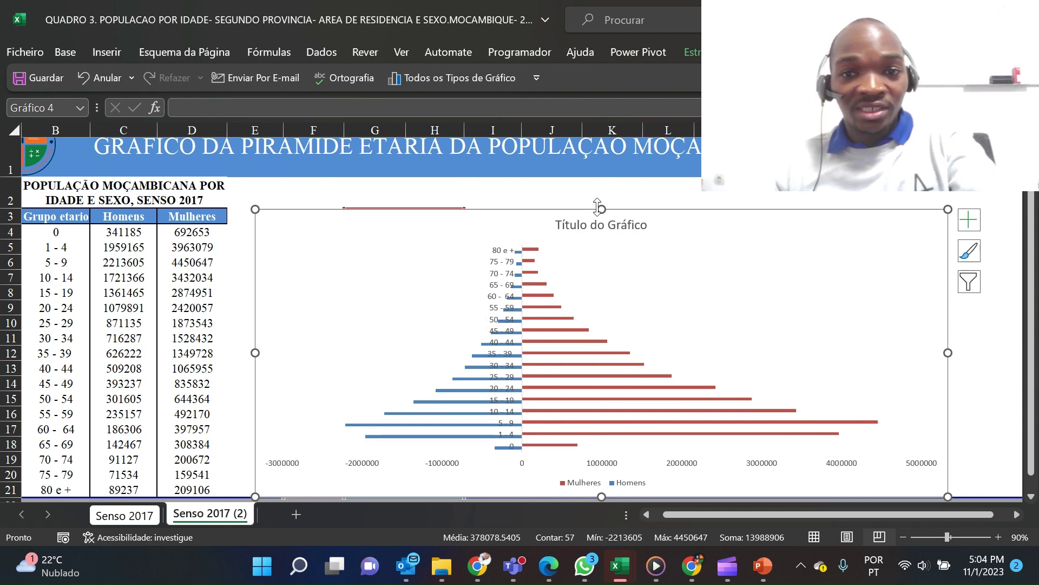
left_click_drag(600, 208, 600, 204)
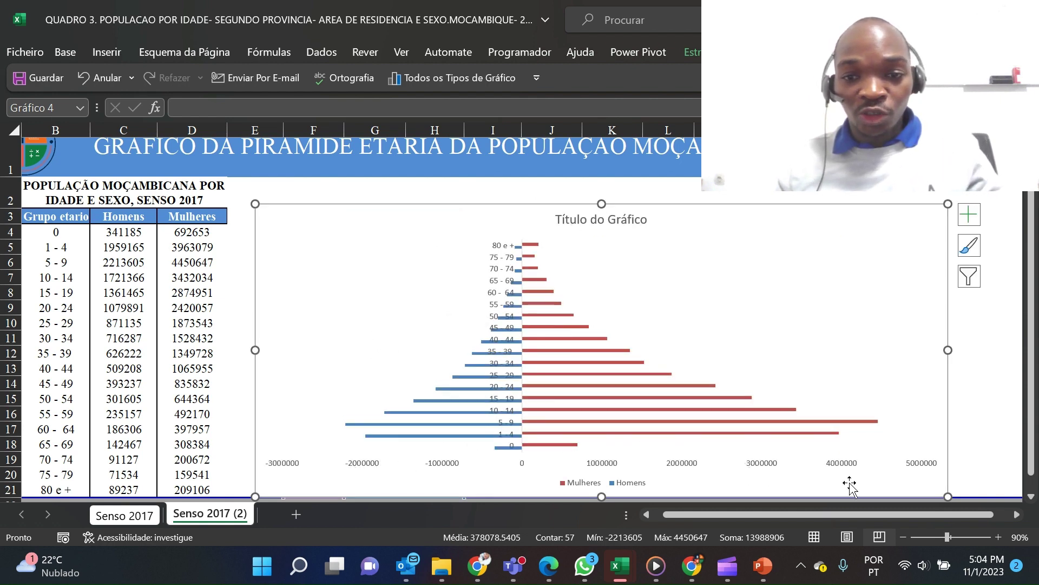
Delete the chart's horizontal value axis and move the legend to the chart's upper-right corner
left_click(360, 470)
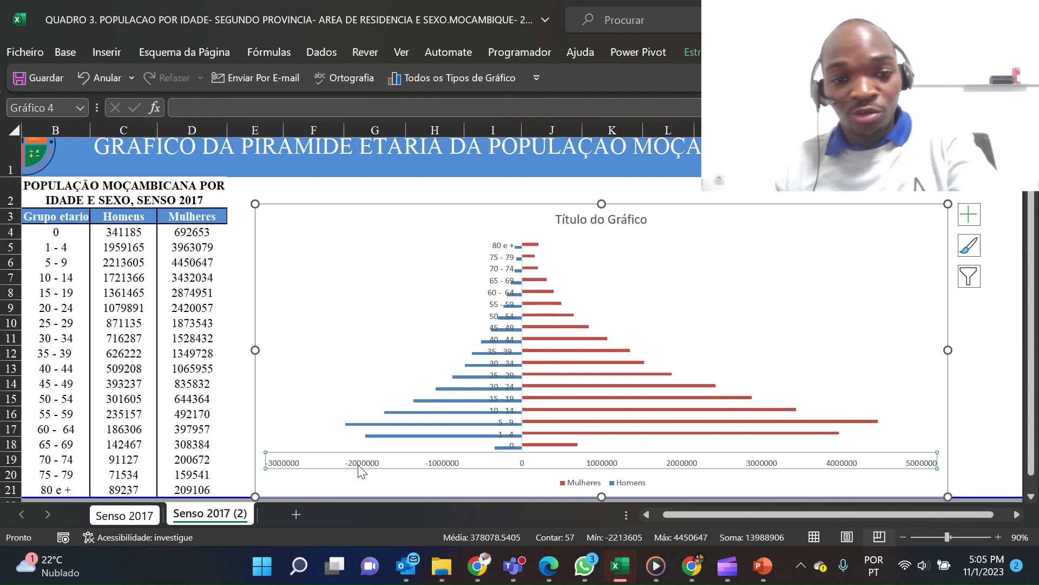
key("Delete")
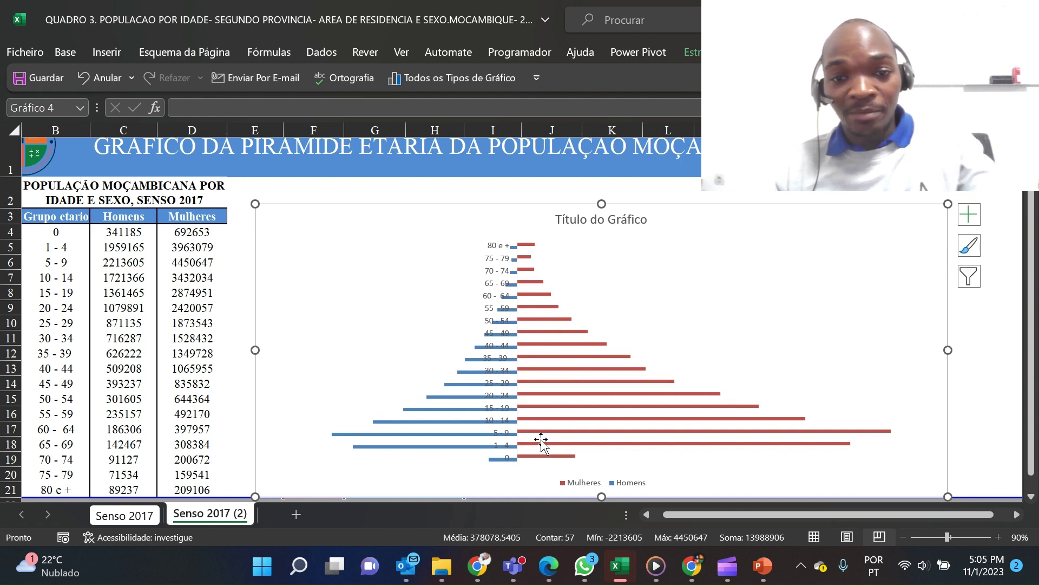
left_click(626, 482)
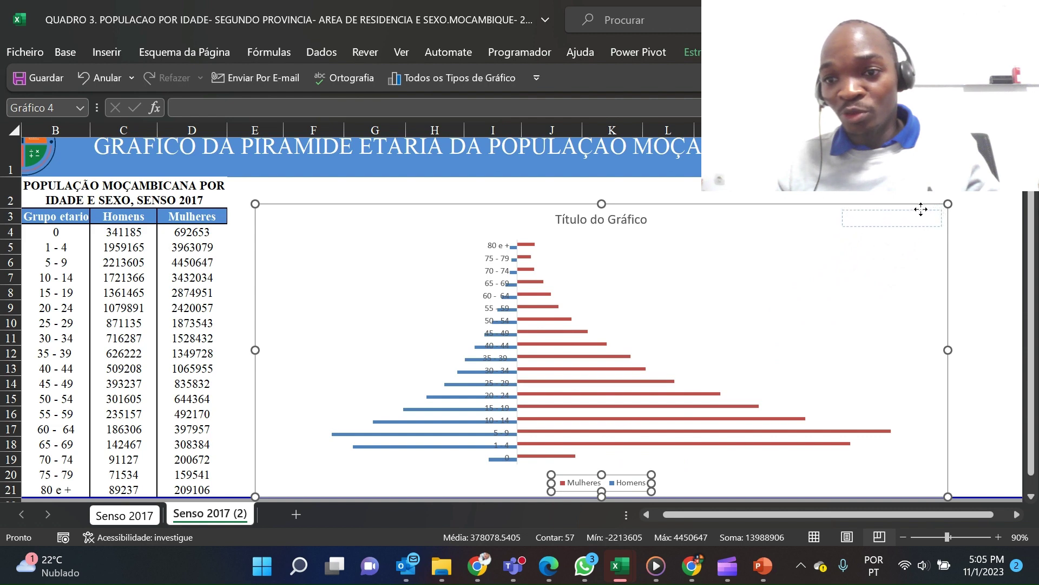
left_click_drag(921, 209, 921, 209)
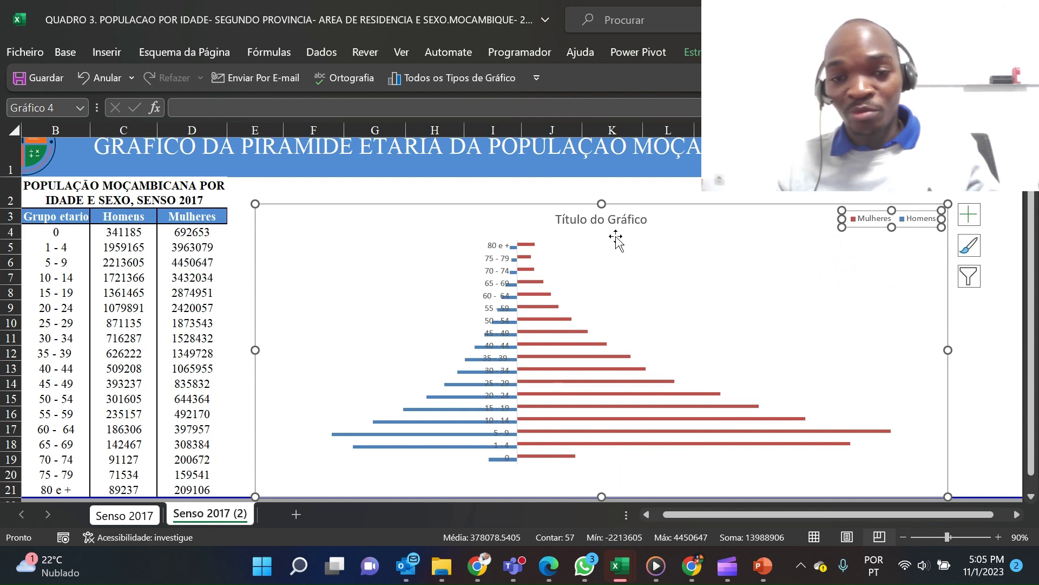
Copy the text "PIRÂMIDE ETÁRIA DA POPULAÇÃO MOÇAMBICANA" from the sheet heading in C1
left_click(598, 221)
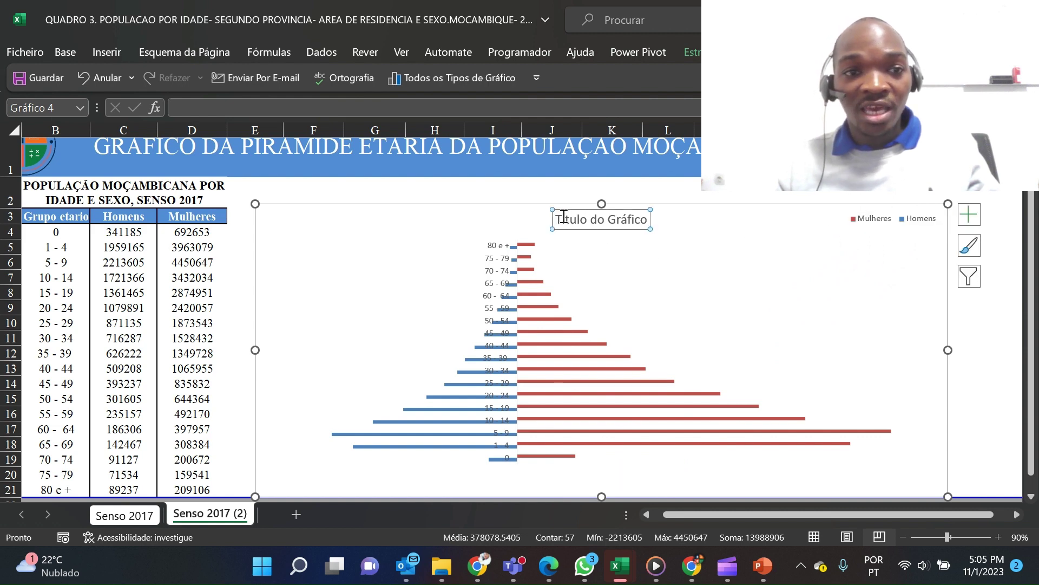
left_click(189, 156)
left_click(605, 244)
left_click(109, 211)
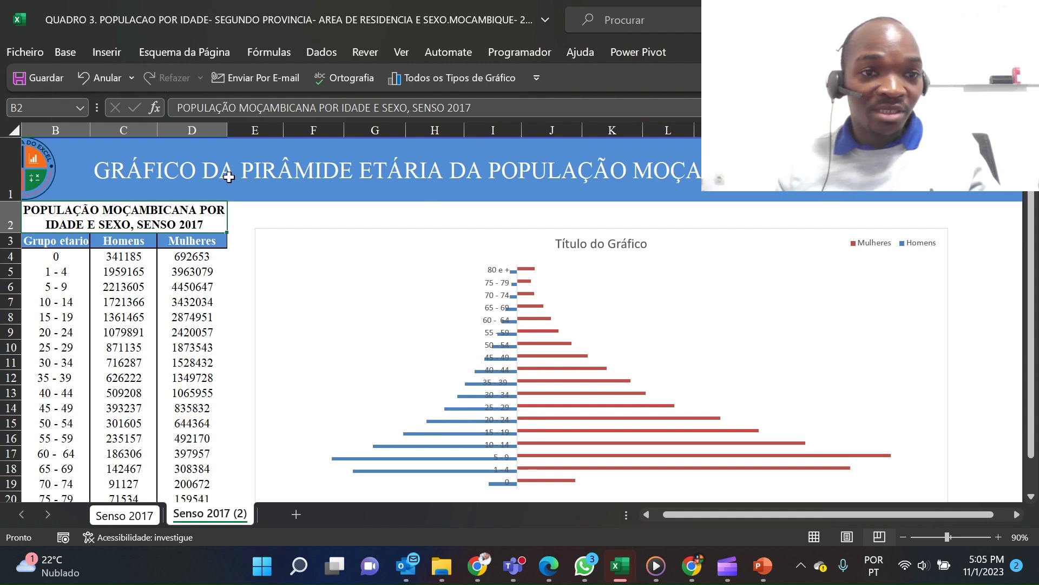
left_click(249, 170)
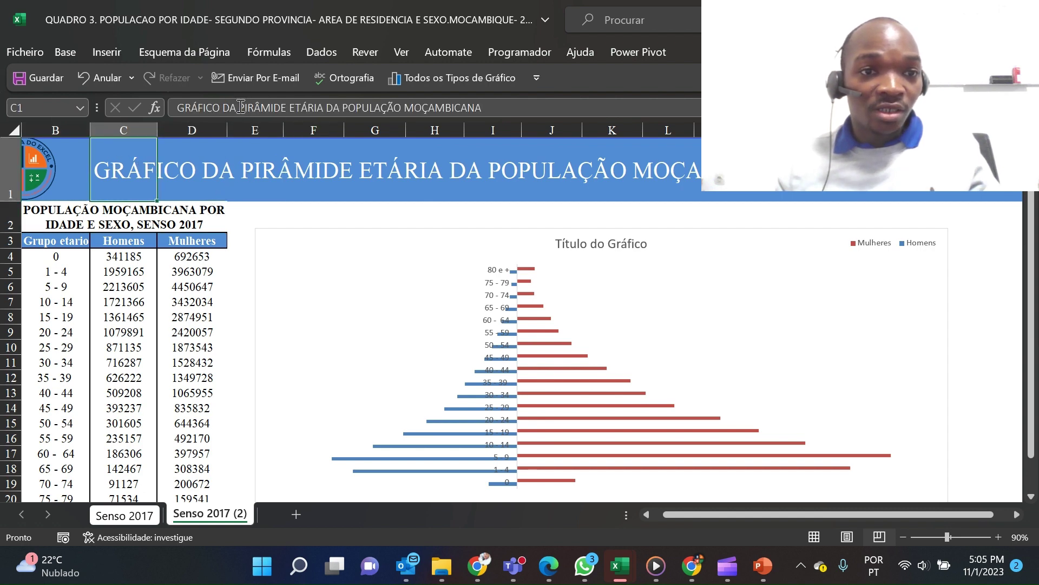
left_click(261, 107)
left_click_drag(239, 108, 482, 107)
key("ctrl+c")
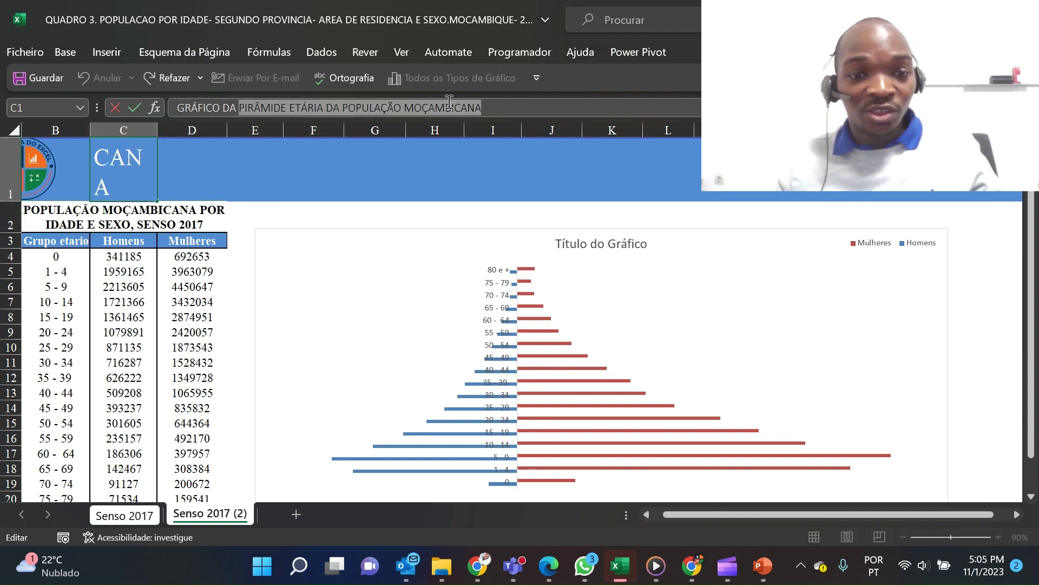
Replace the placeholder chart title with "PIRÂMIDE ETÁRIA DA POPULAÇÃO MOÇAMBICANA, SENSO 2017", reusing the copied text
left_click(558, 245)
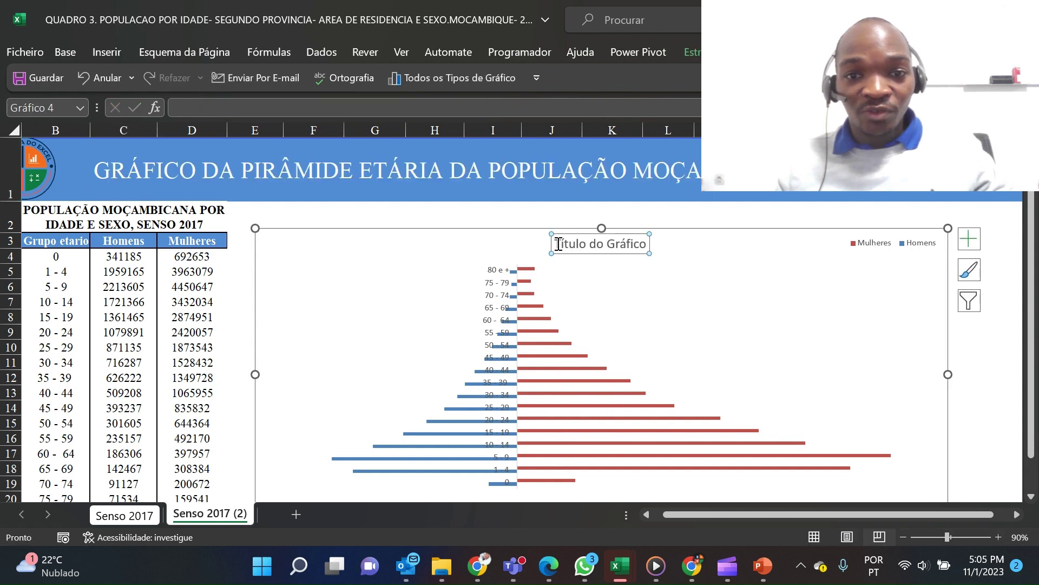
left_click_drag(559, 244, 641, 247)
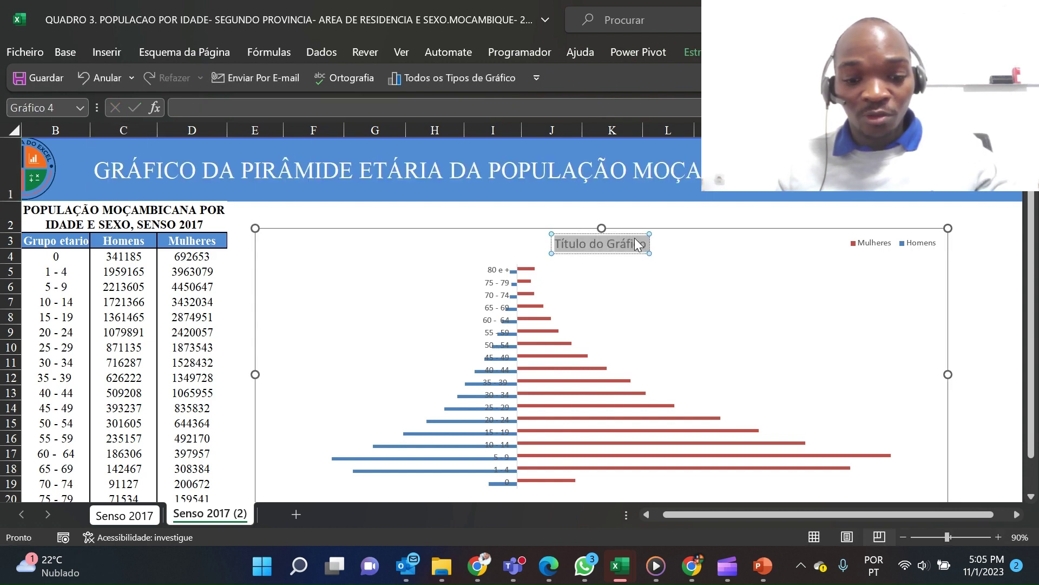
key("ctrl+v")
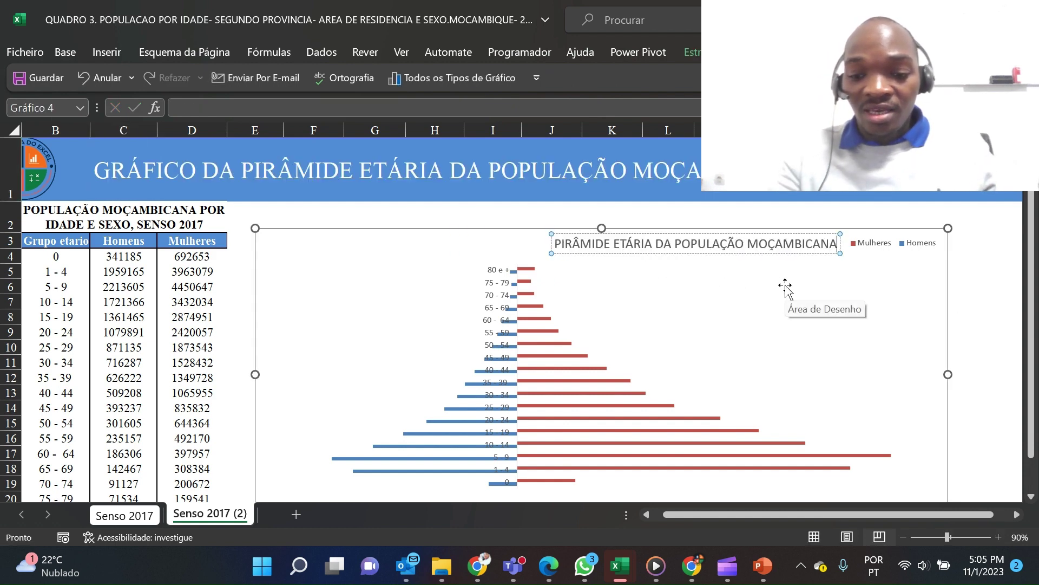
type(", S")
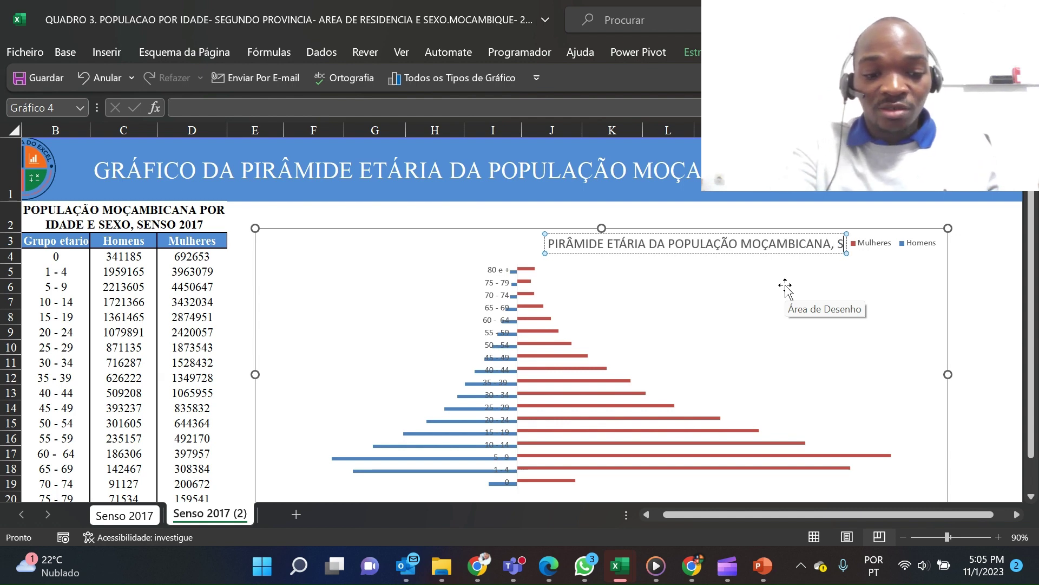
type("ENSO 2017")
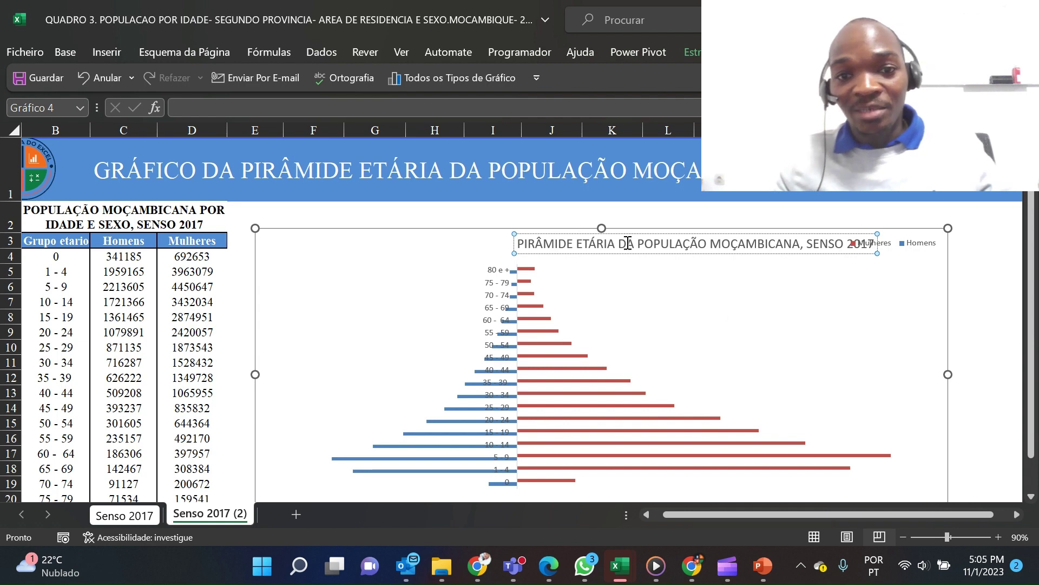
Move the chart title toward the chart's left side so it clears the legend, and deselect it
left_click_drag(627, 255, 412, 255)
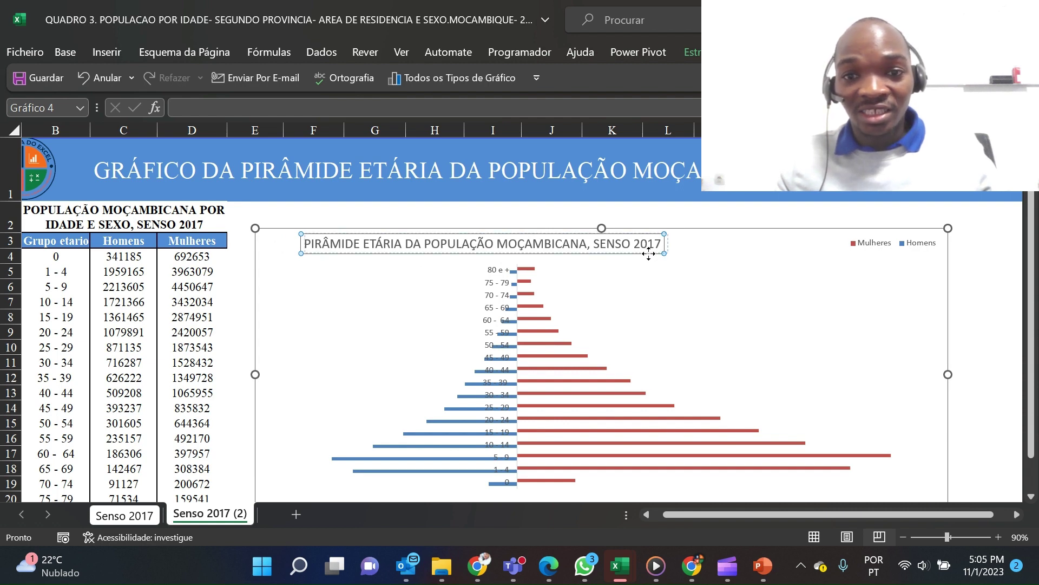
left_click_drag(646, 254, 650, 258)
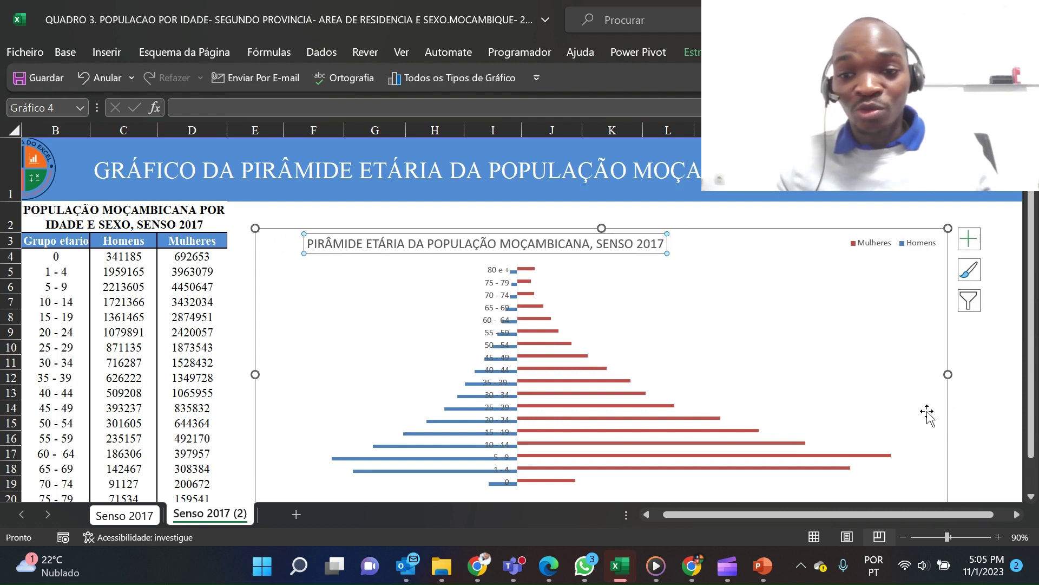
scroll(904, 406, "down", 1)
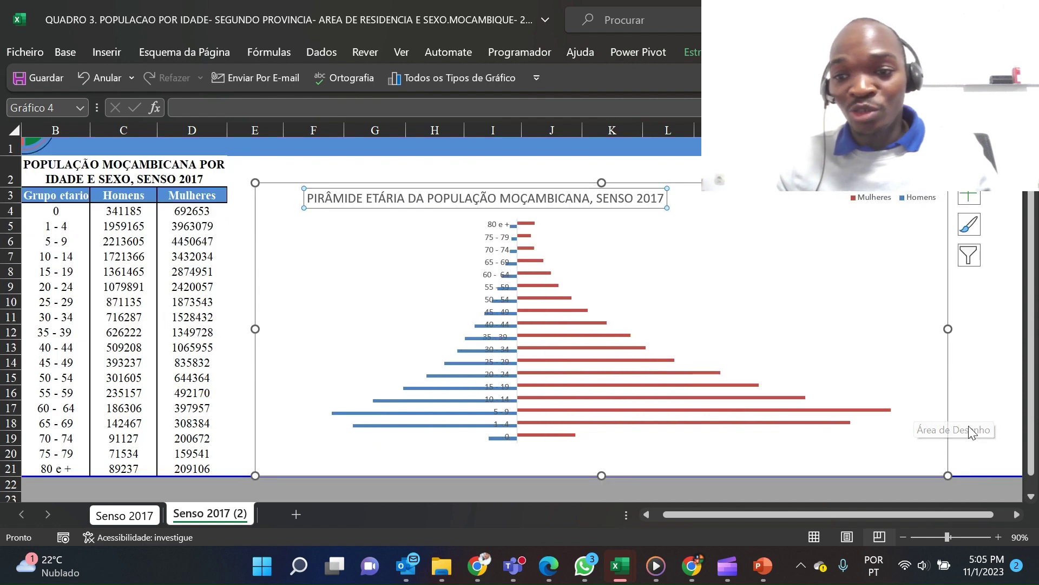
left_click(980, 376)
left_click(944, 354)
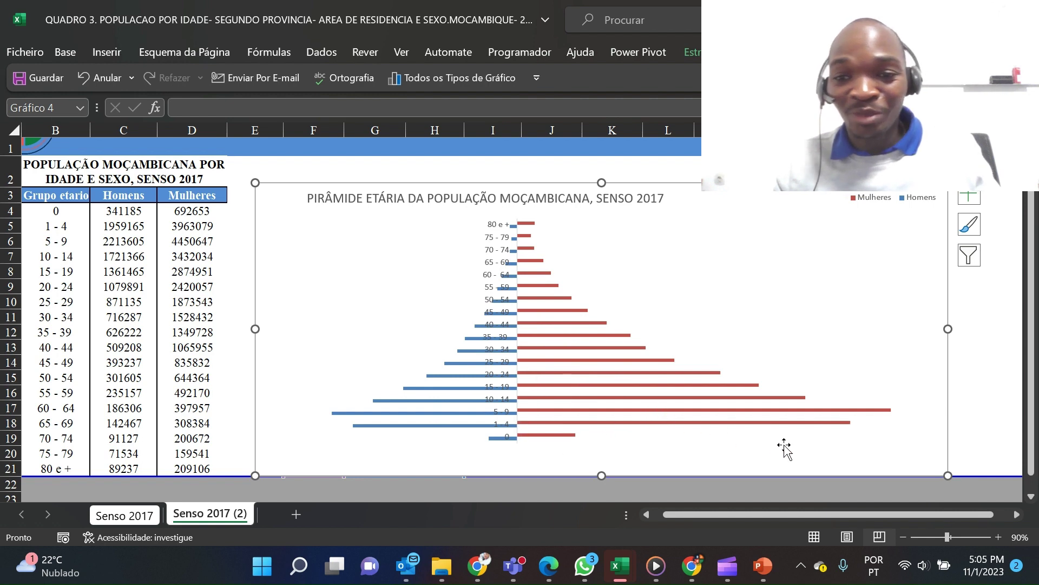
Set the series overlap of the Mulheres bars to 100% so both sexes share the same rows
mouse_move(807, 427)
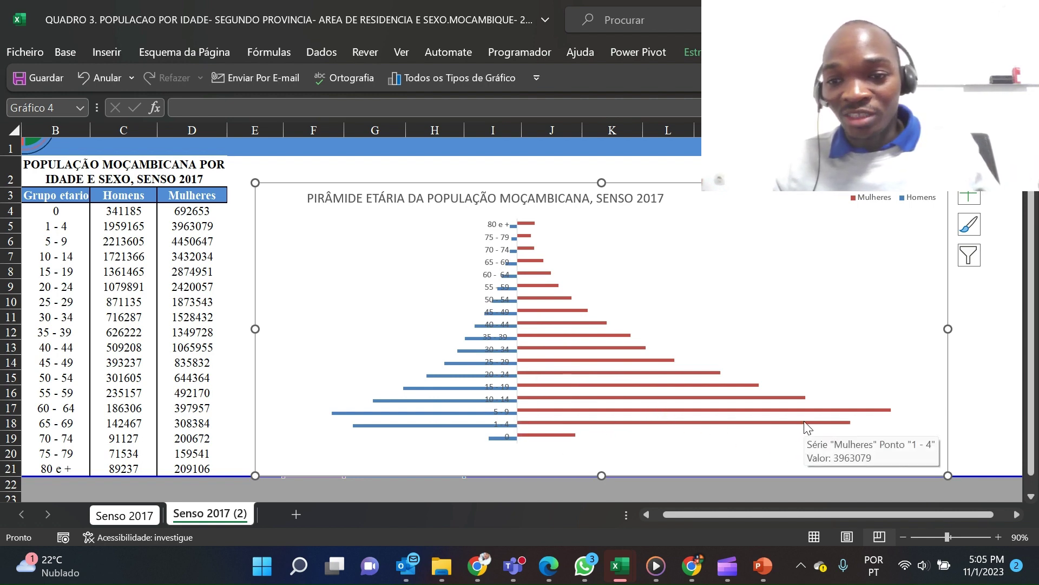
left_click(532, 310)
right_click(536, 309)
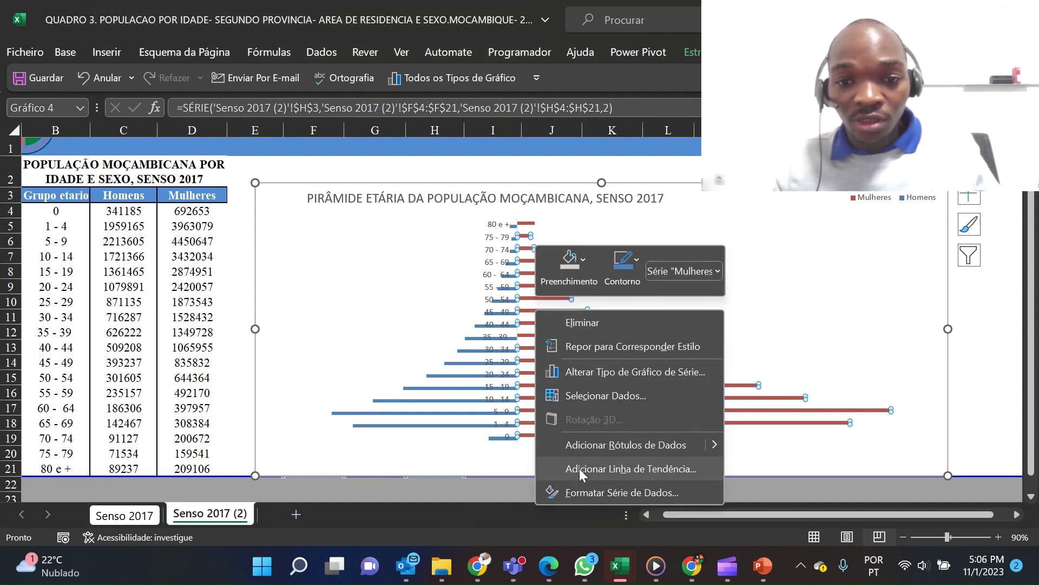
left_click(583, 494)
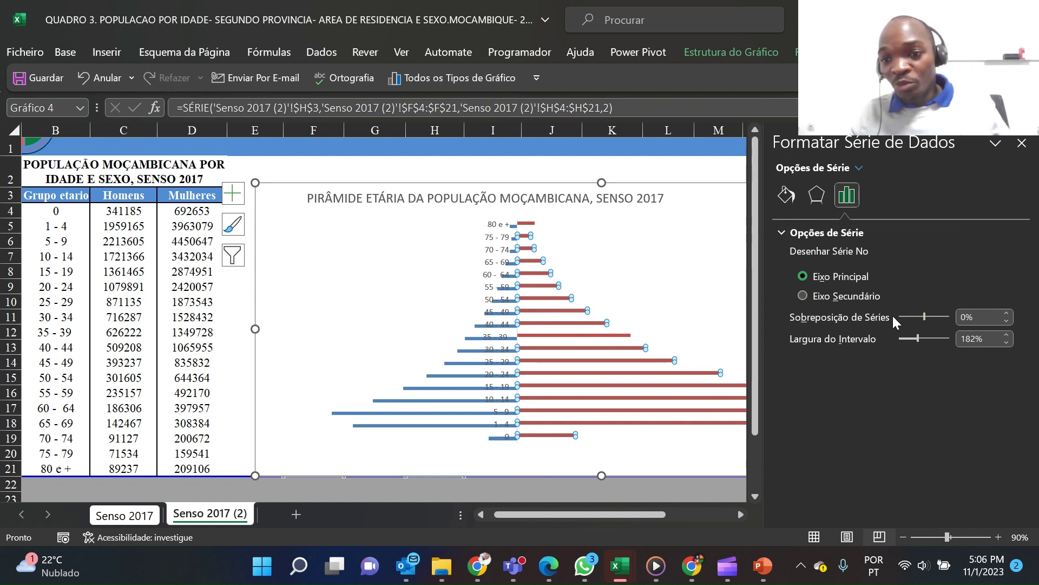
left_click(964, 318)
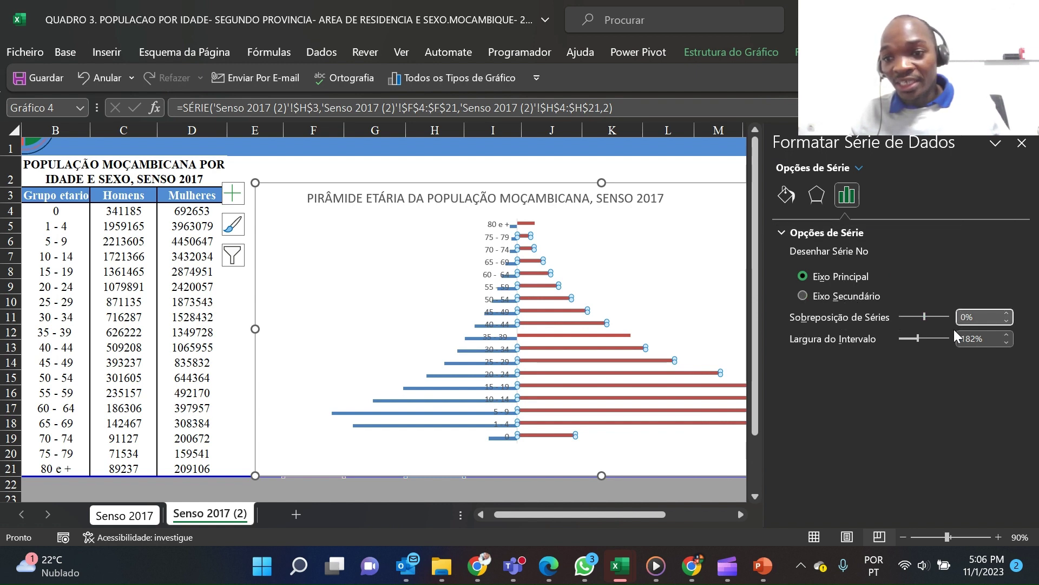
type("10")
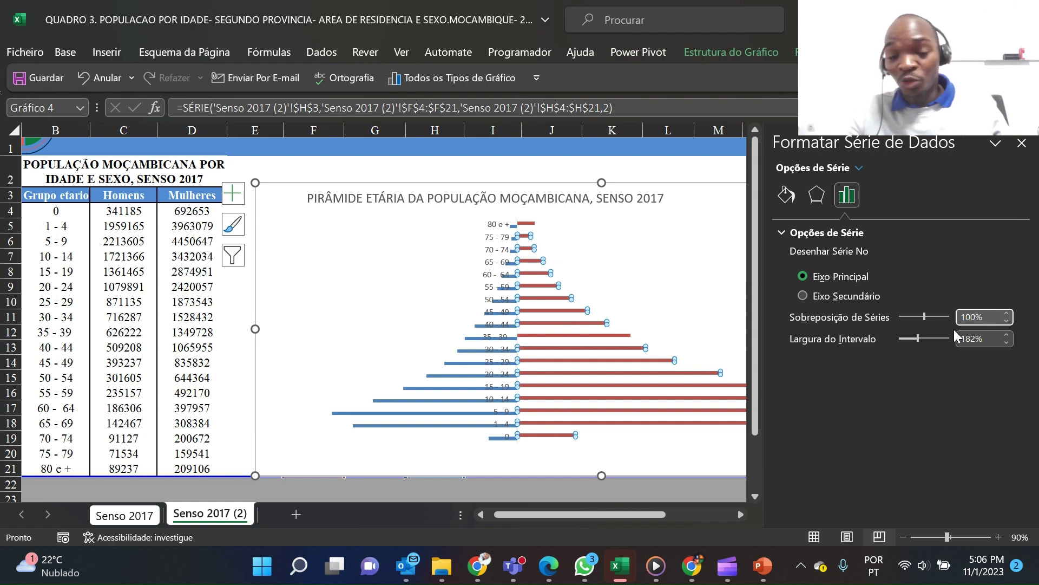
key("Return")
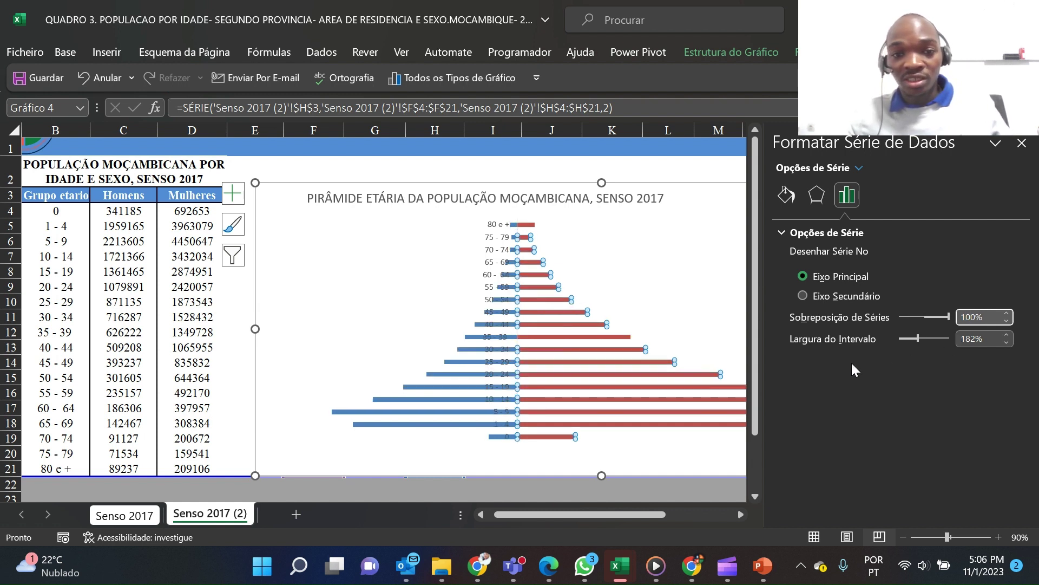
left_click(619, 186)
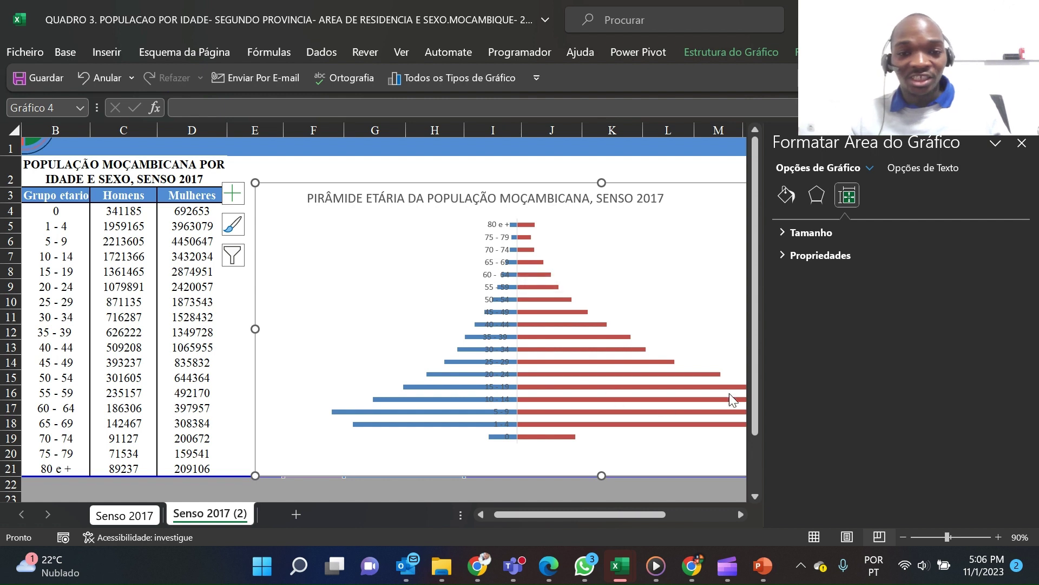
Set the gap width of the Mulheres series to 5% and close the formatting pane
left_click(524, 273)
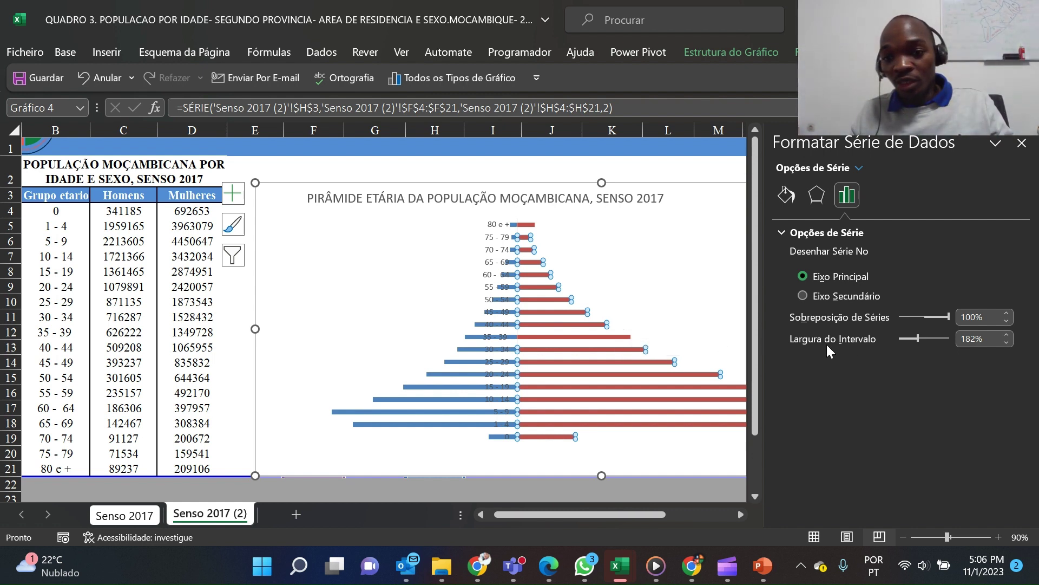
double_click(972, 339)
key("BackSpace")
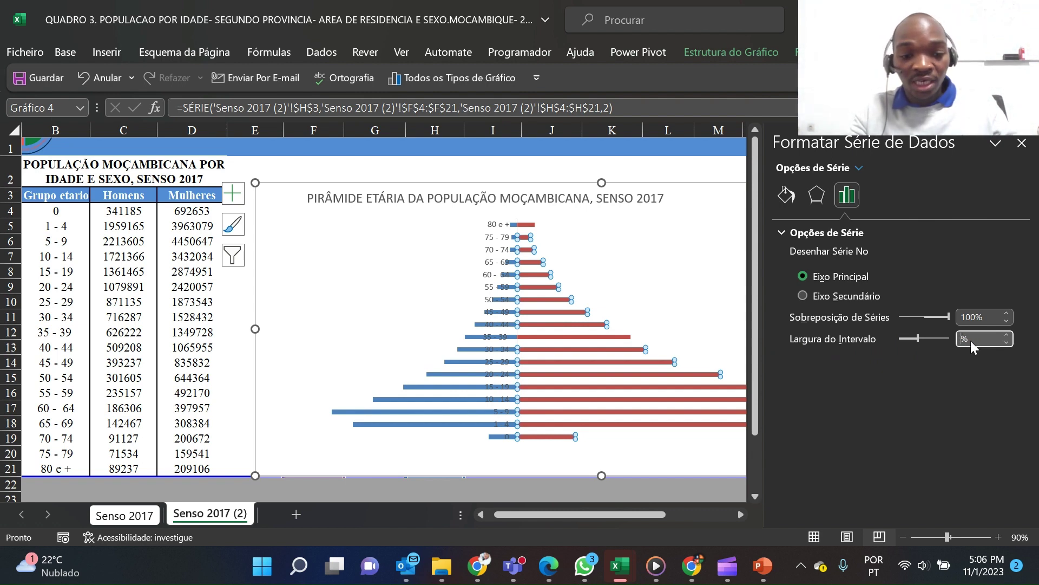
type("5")
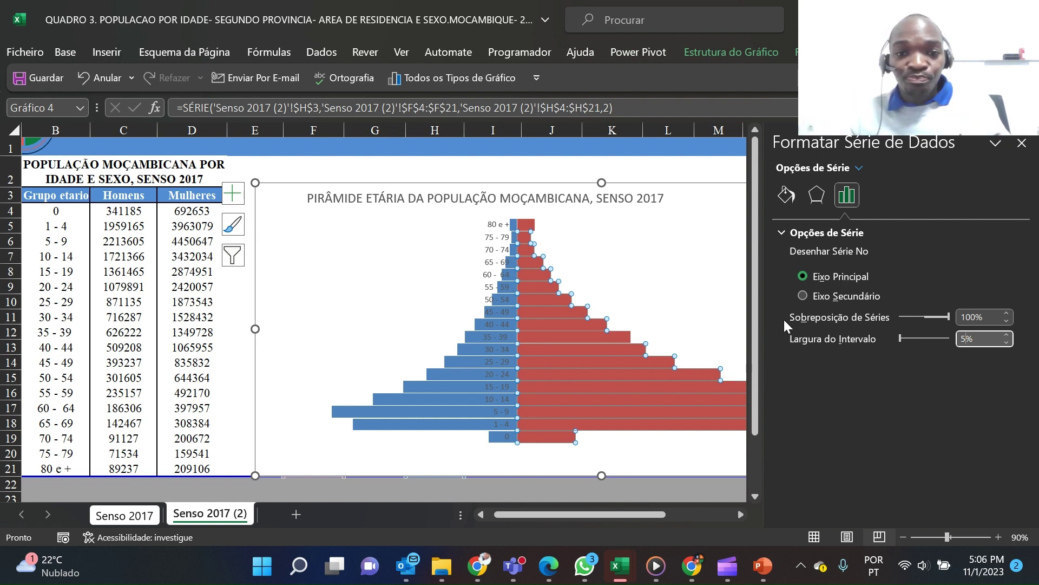
left_click(689, 191)
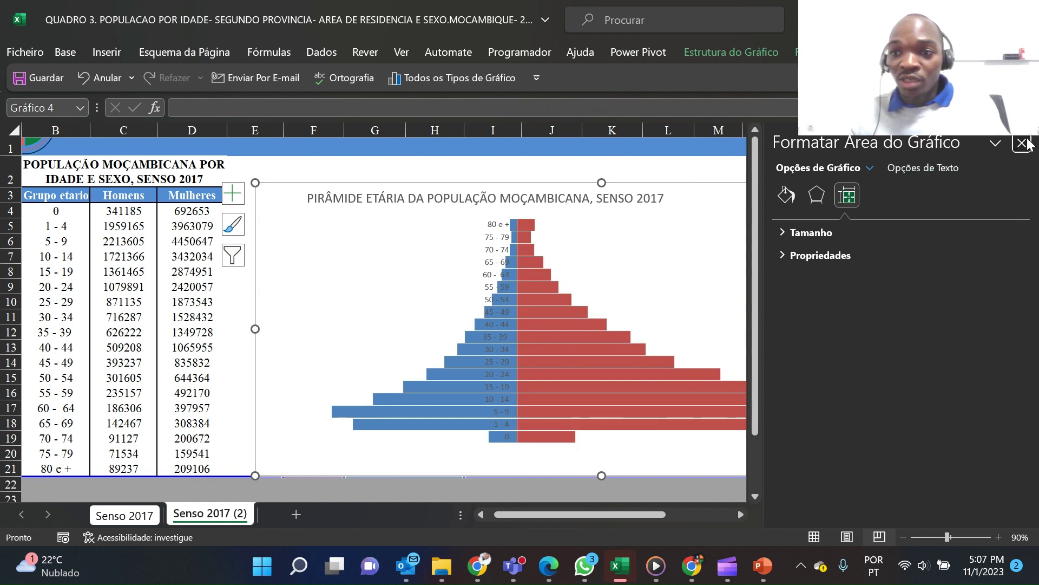
left_click(1024, 144)
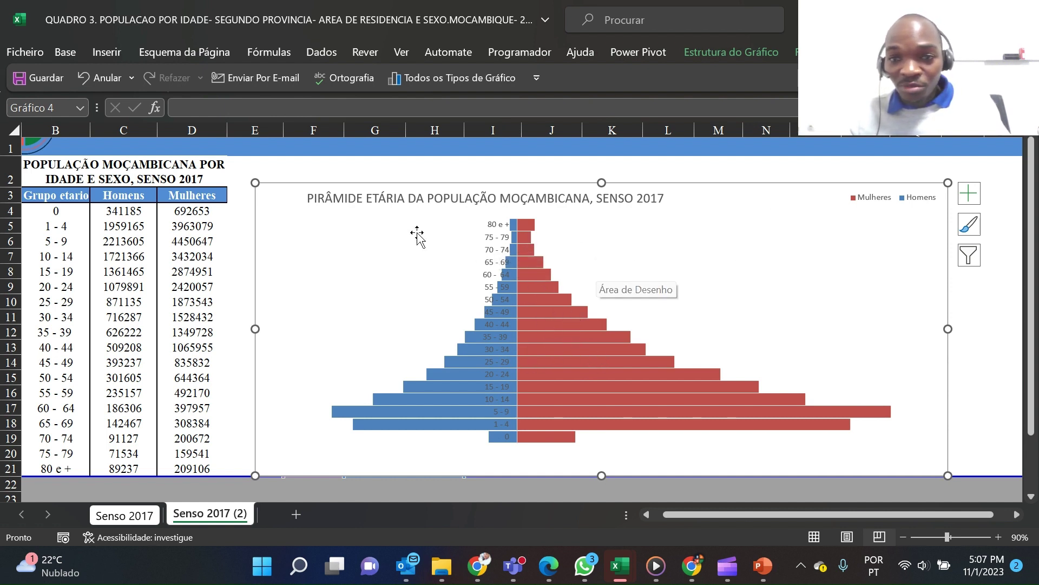
Set the age-group axis label position to Mínimo, using the finished chart on the Senso 2017 sheet as reference, and deselect the axis
left_click(498, 240)
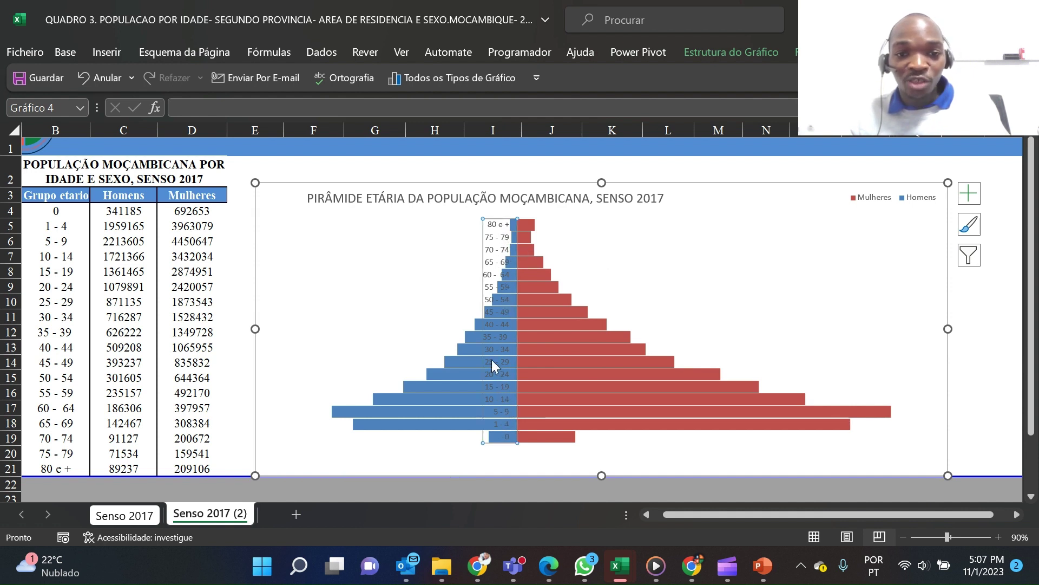
left_click(124, 515)
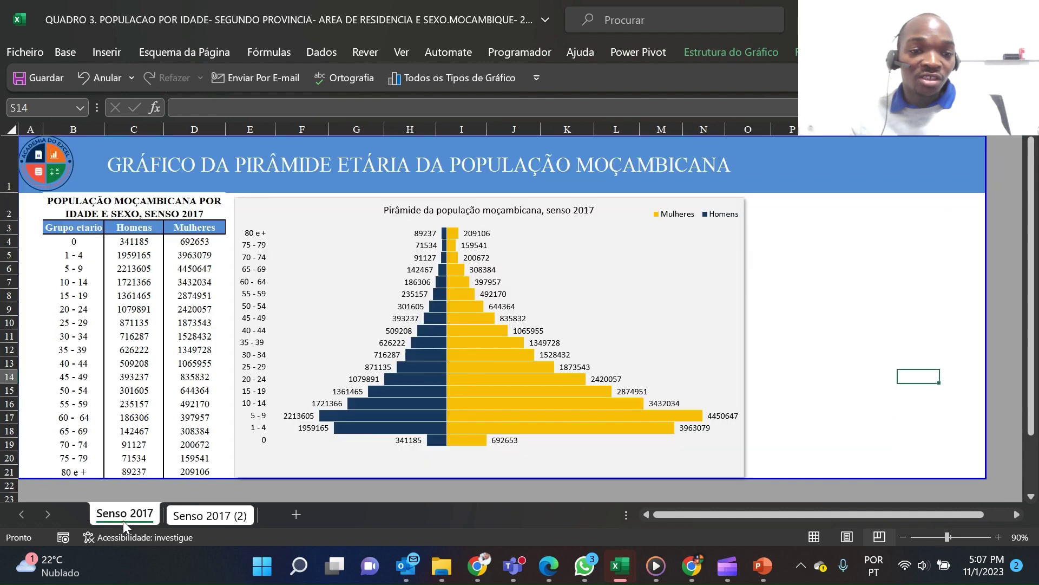
left_click(242, 519)
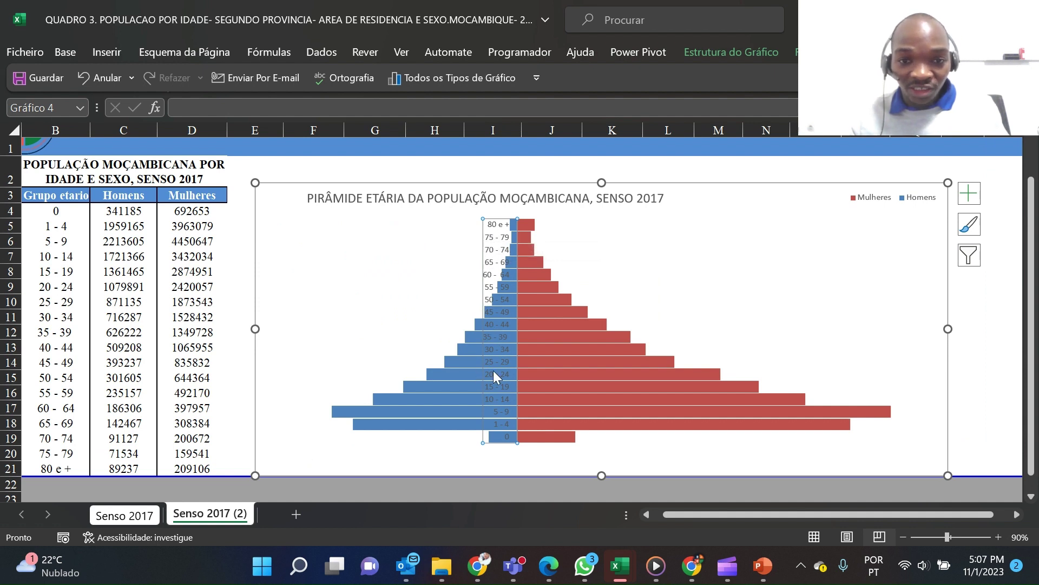
right_click(489, 230)
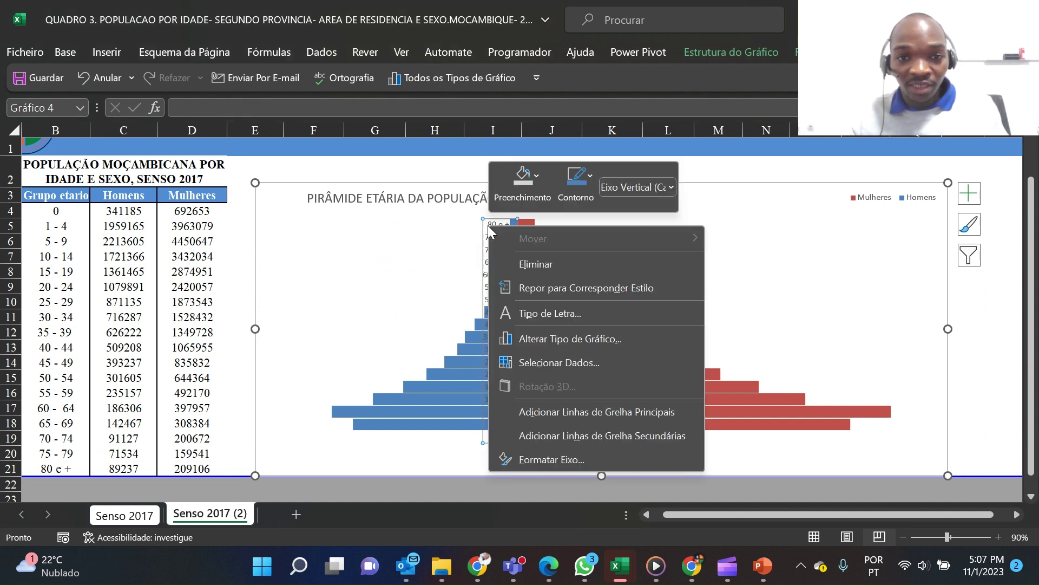
left_click(564, 457)
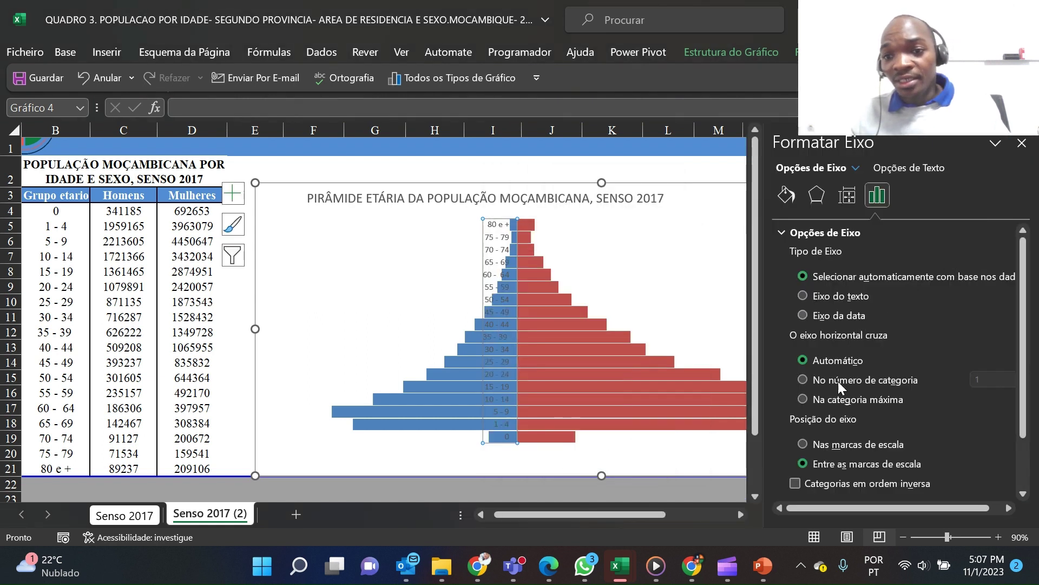
scroll(904, 370, "down", 3)
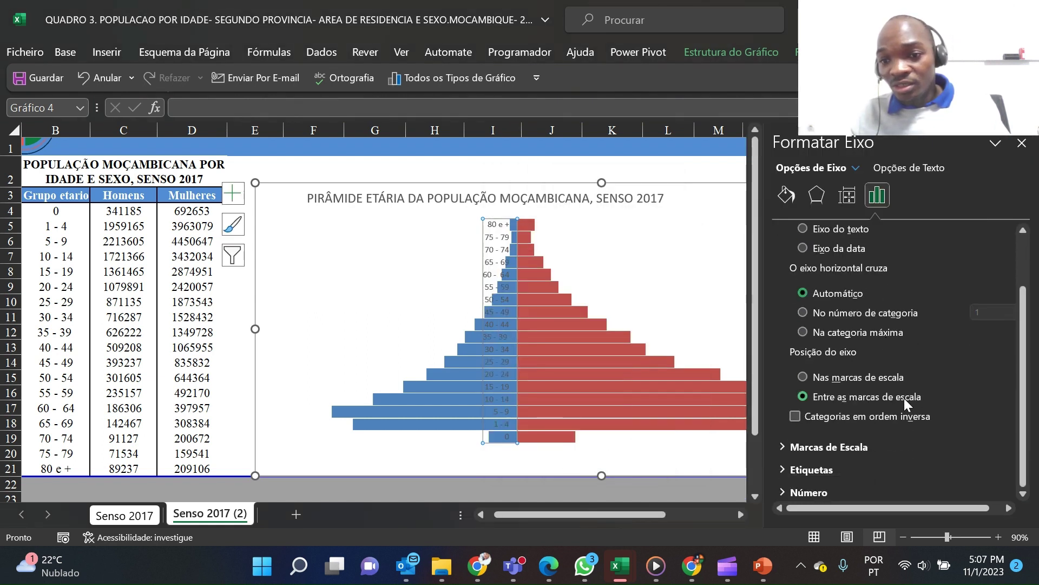
left_click(781, 470)
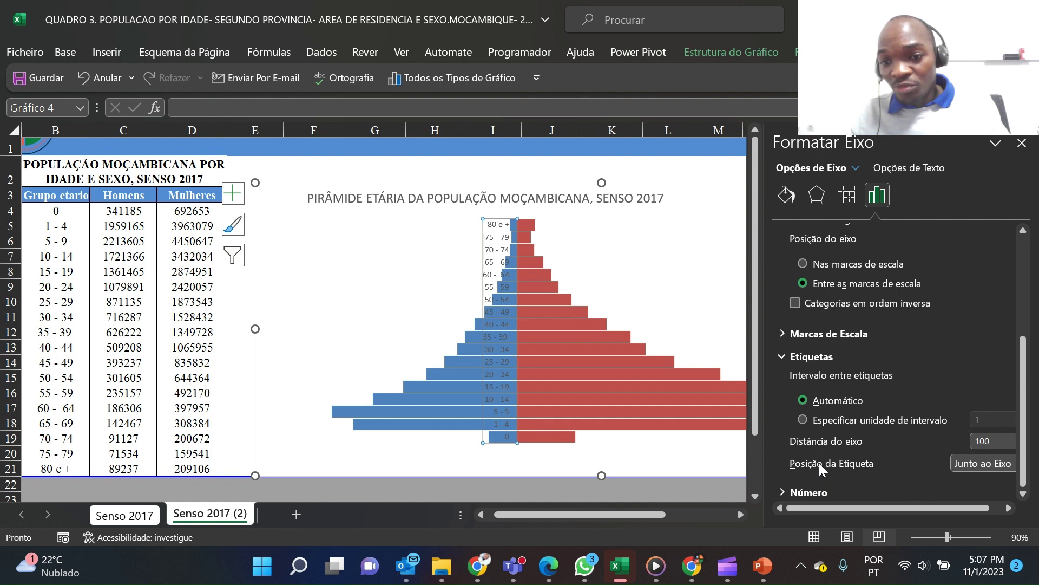
left_click(988, 462)
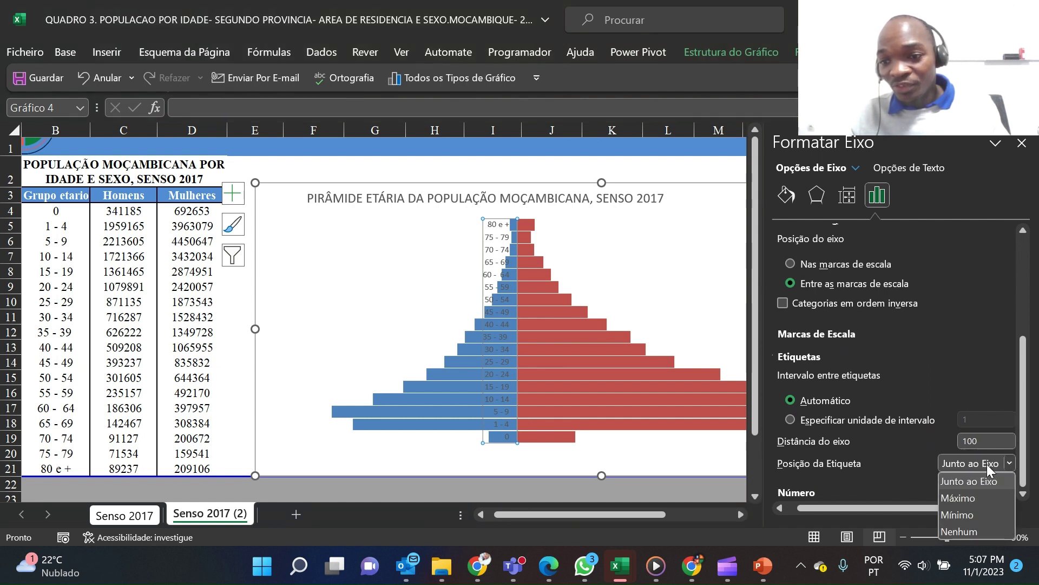
left_click(957, 515)
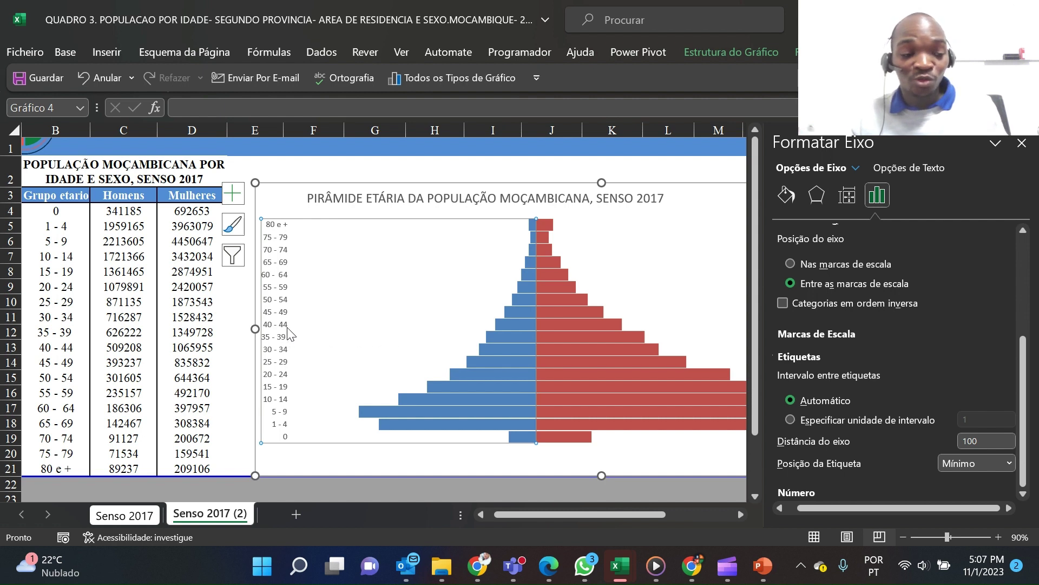
left_click(1022, 144)
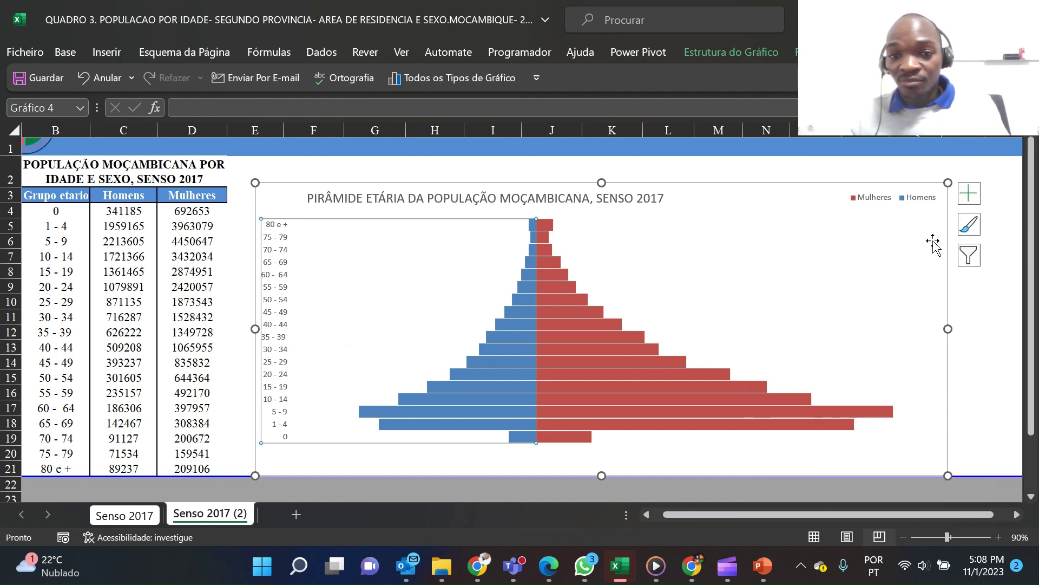
left_click(546, 198)
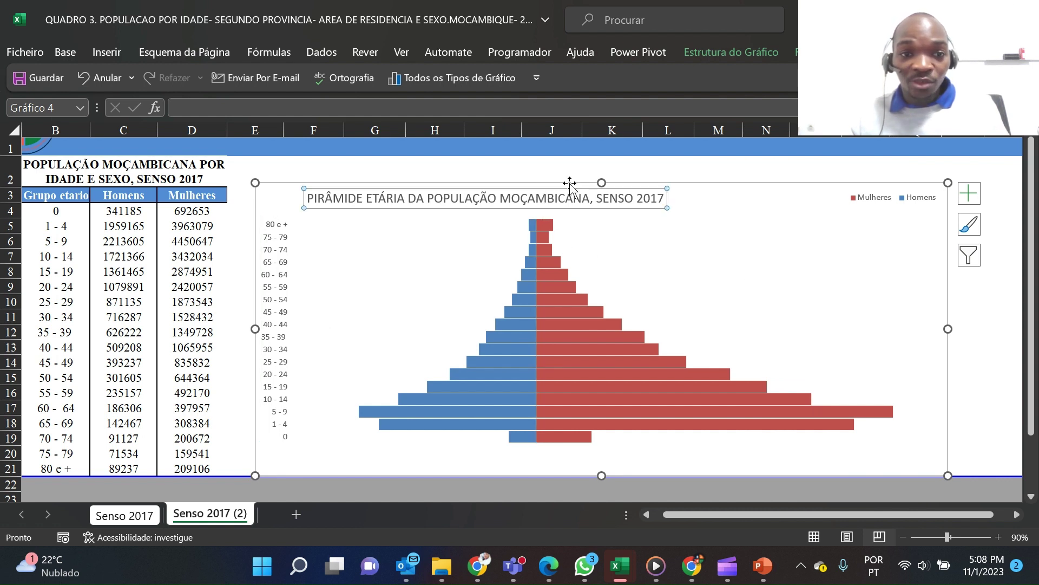
left_click(547, 263)
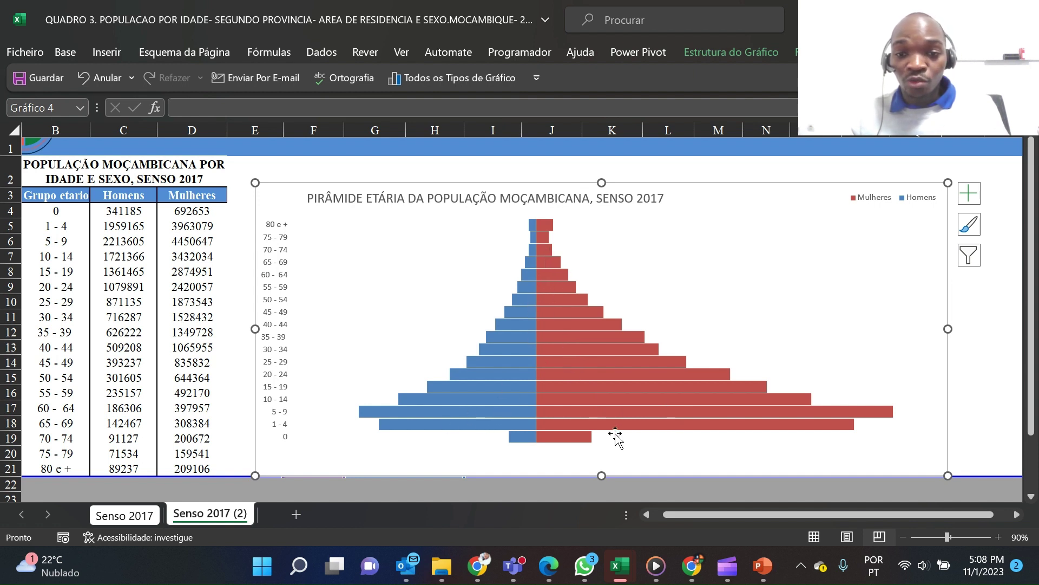
Add data labels to the Mulheres series, positioned at Extremidade Exterior
right_click(545, 224)
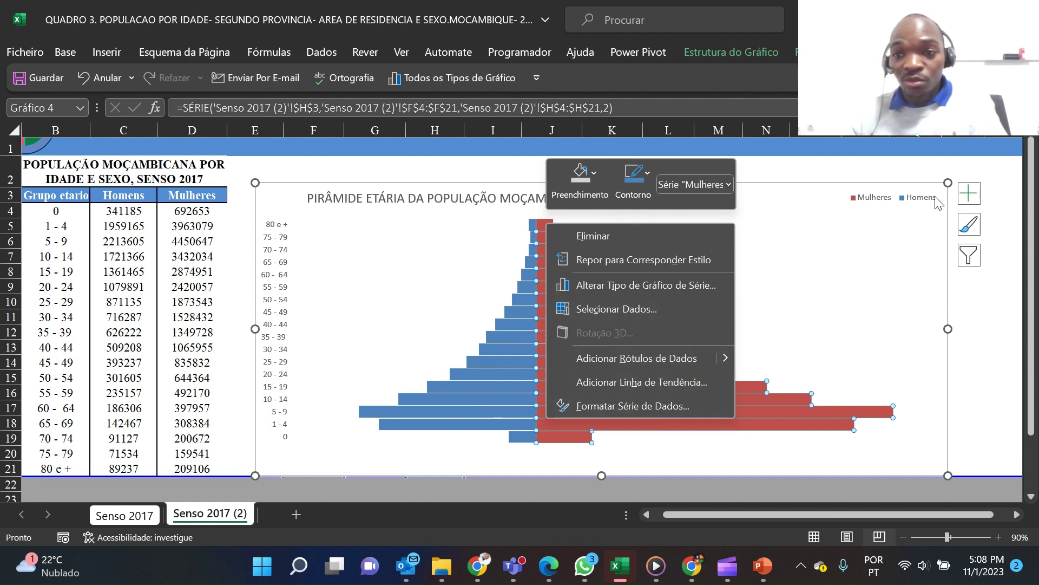
key("Escape")
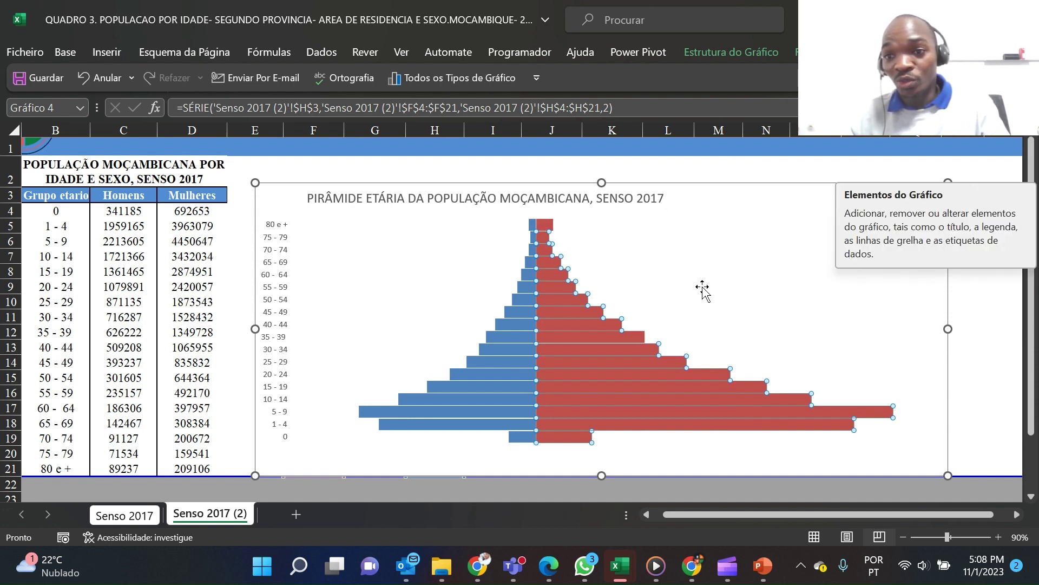
left_click(969, 193)
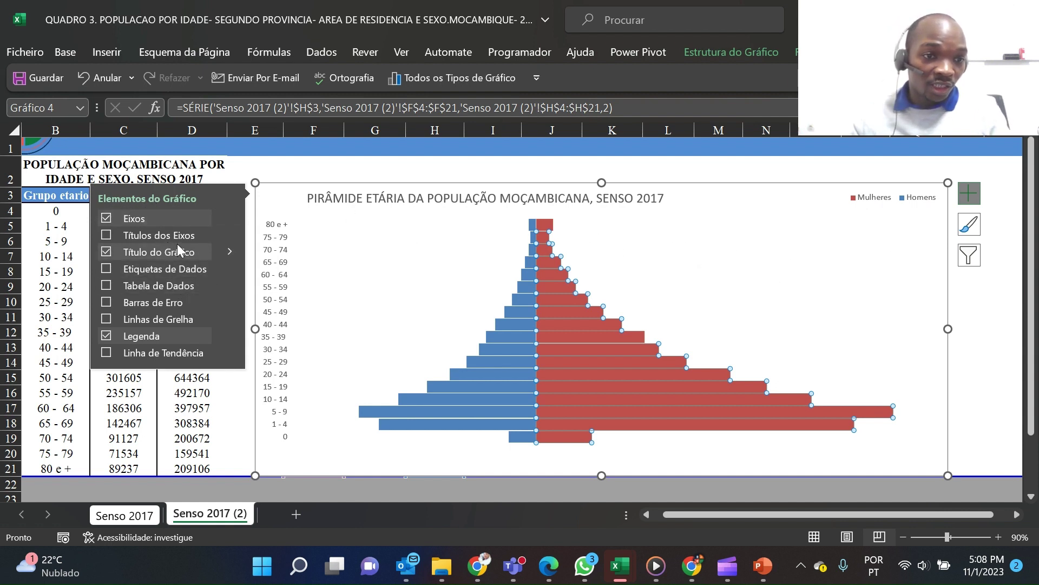
left_click(226, 269)
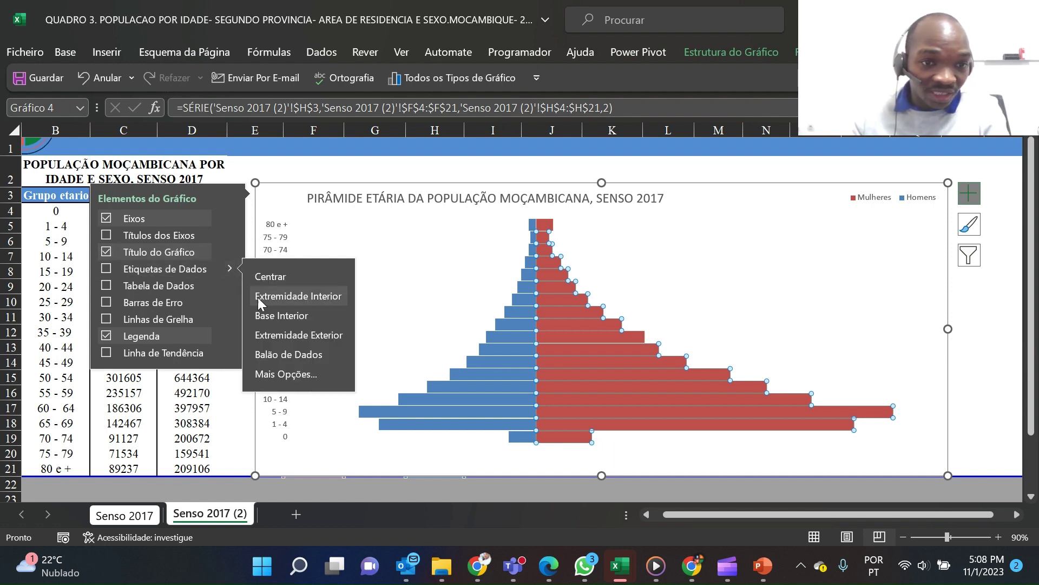
left_click(295, 337)
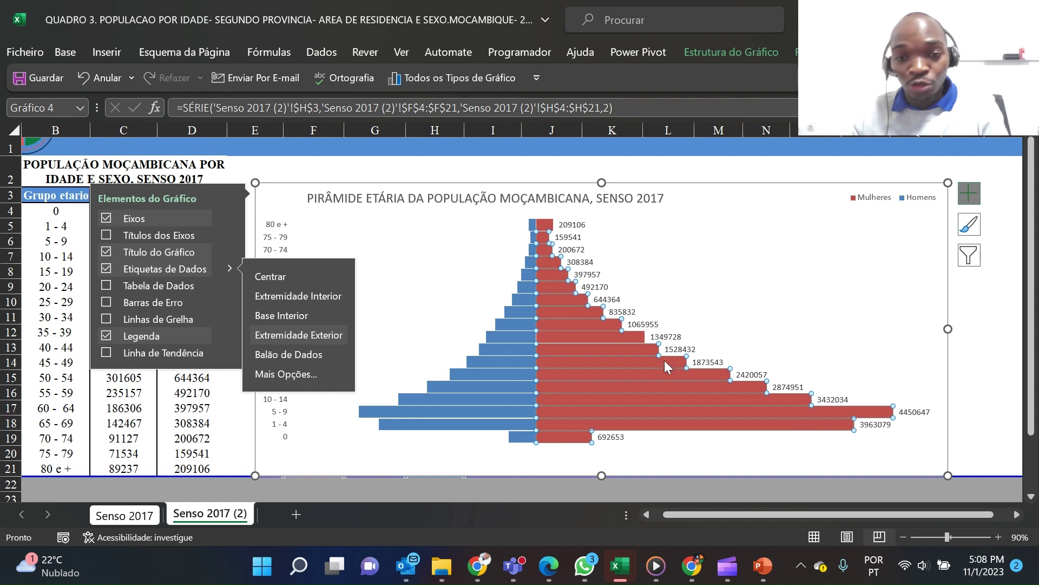
Add data labels to the Homens series at Extremidade Exterior and deselect the chart
left_click(526, 292)
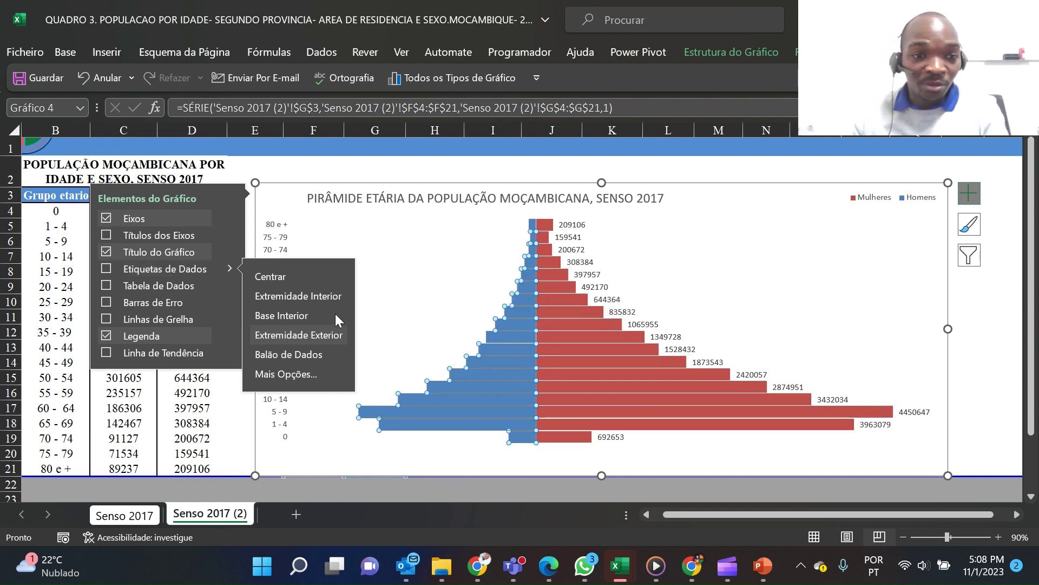
left_click(304, 339)
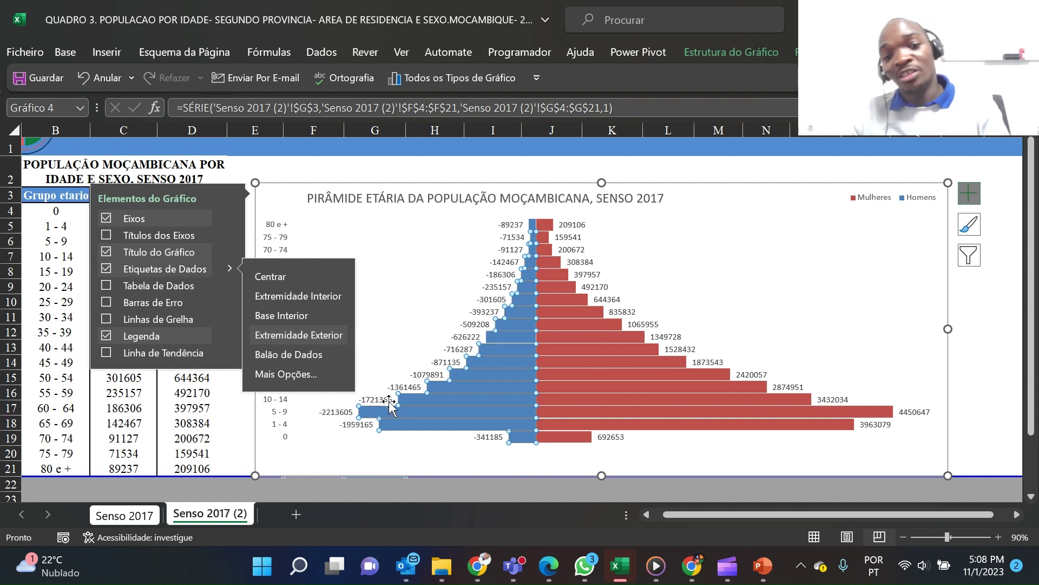
left_click(241, 454)
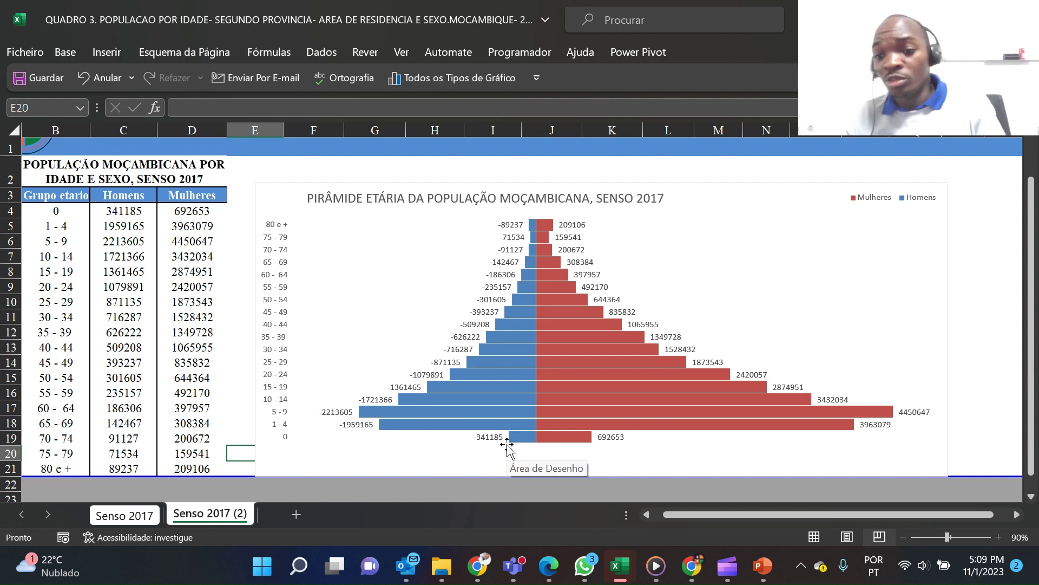
right_click(509, 230)
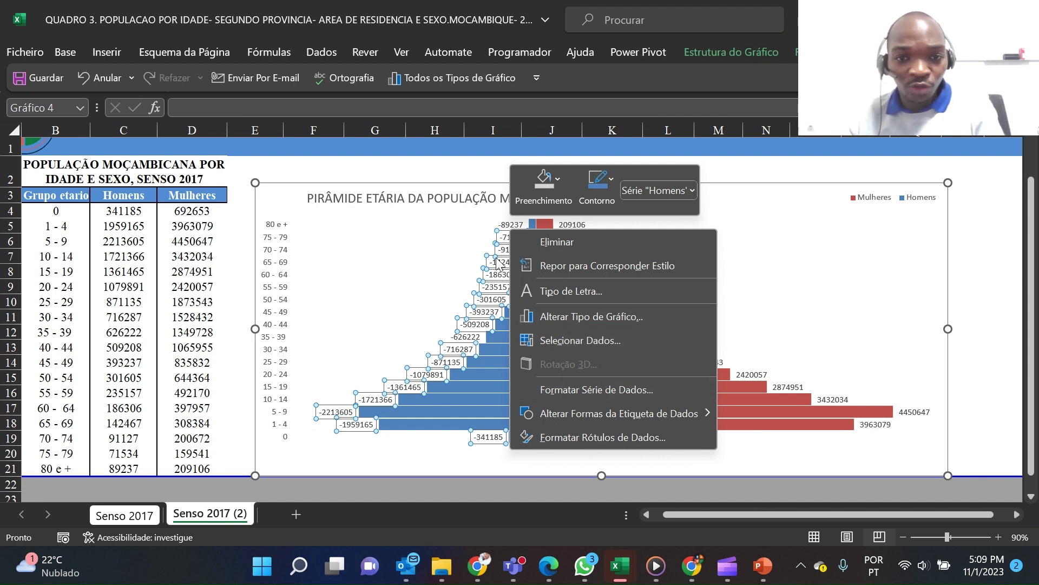
key("Escape")
left_click(510, 224)
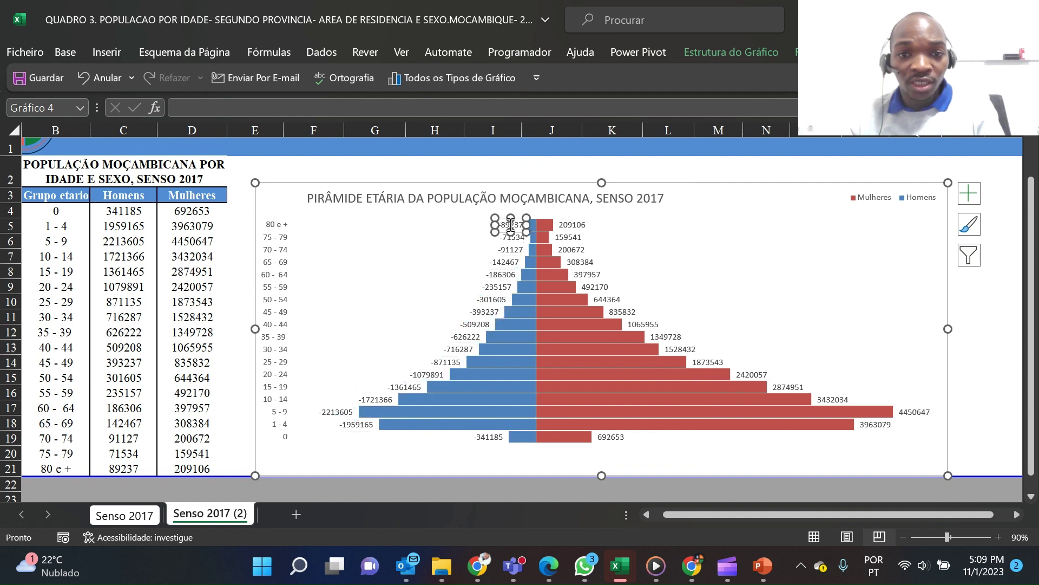
left_click(506, 257)
left_click(455, 182)
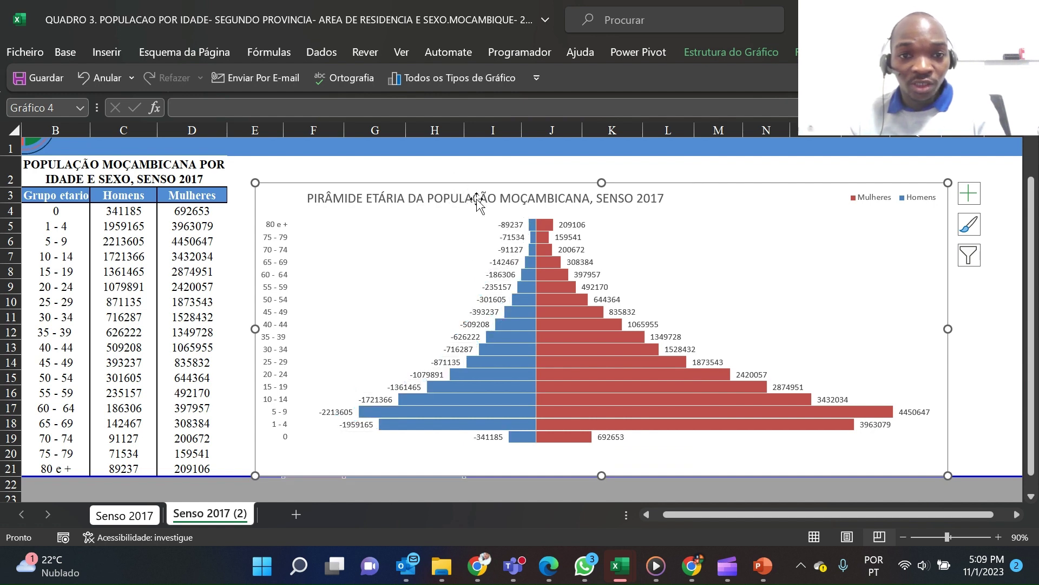
Make the Homens data labels show the values from cells C4:C21 instead of the negative series values, and close the formatting pane
left_click(509, 225)
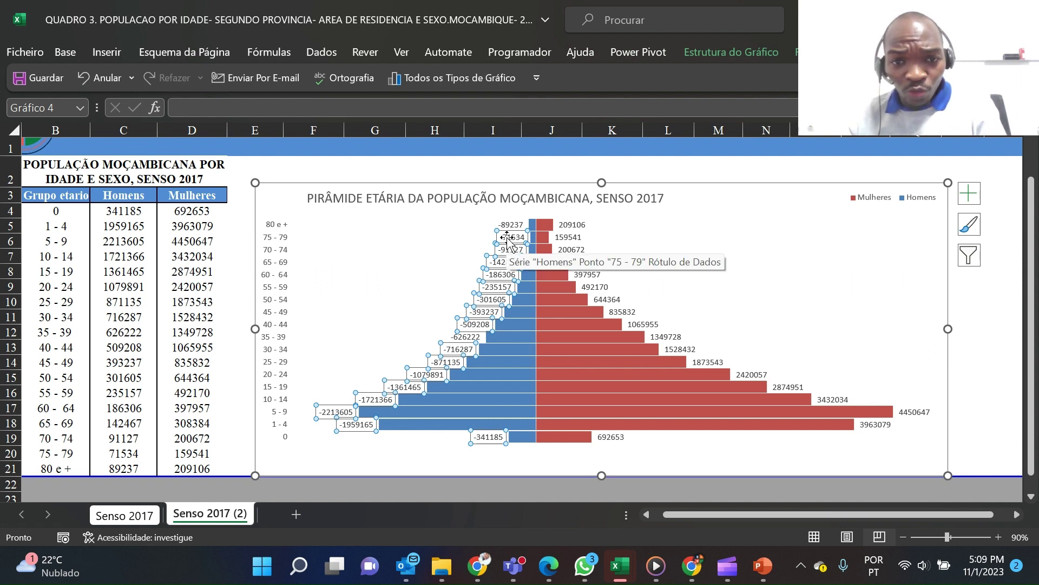
right_click(507, 241)
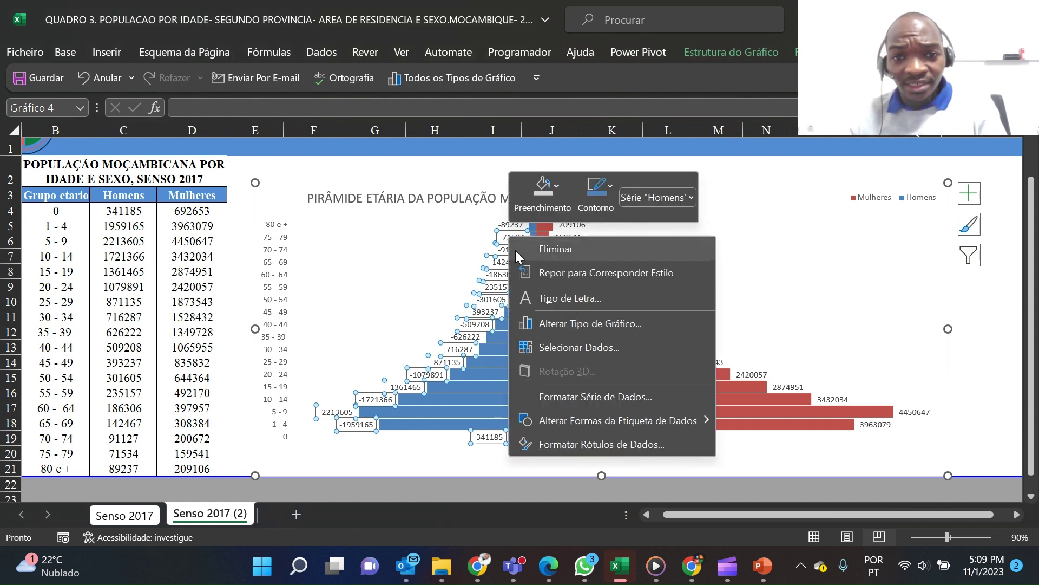
left_click(565, 441)
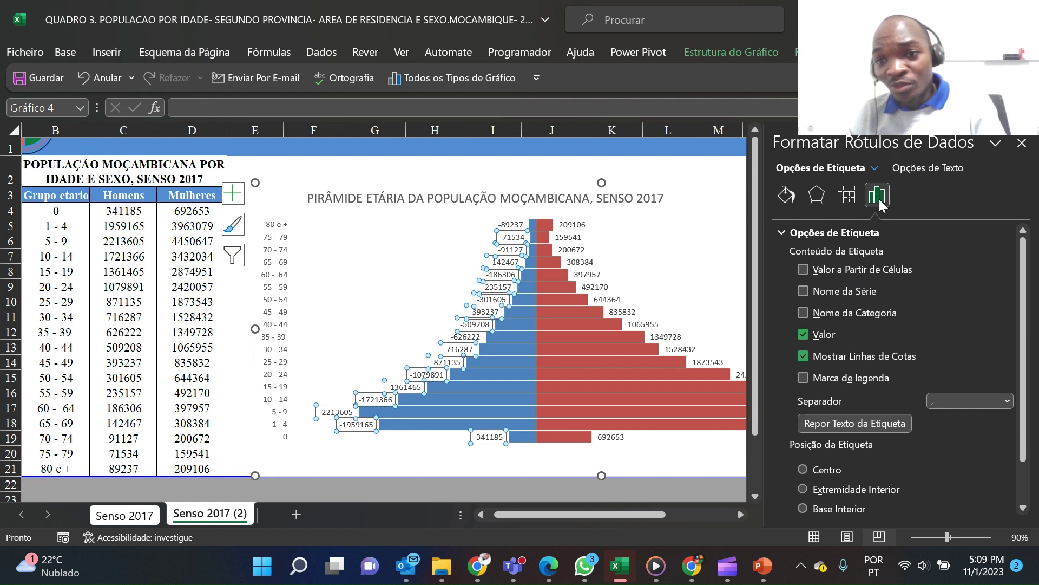
left_click(853, 268)
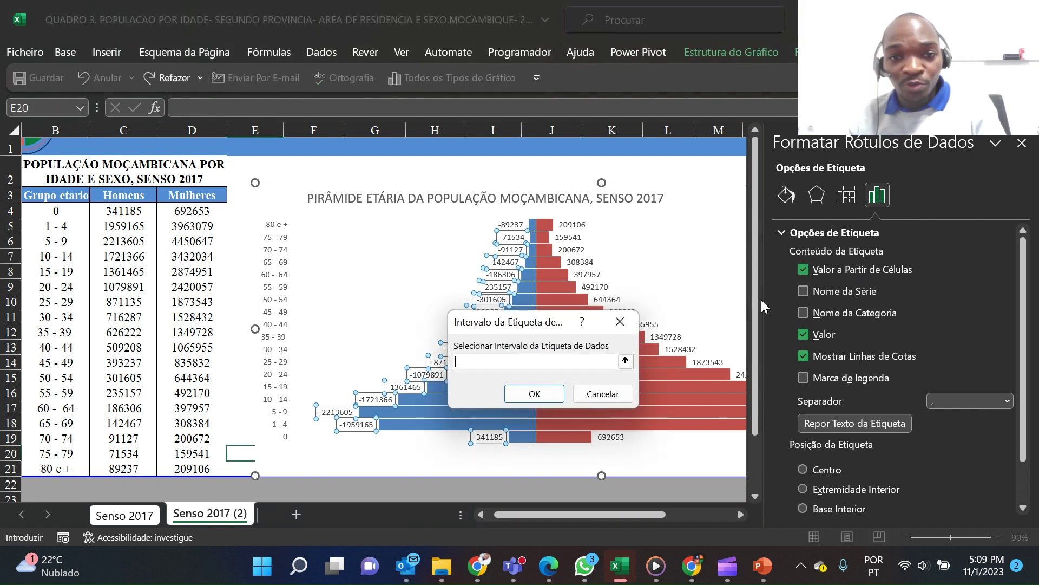
left_click_drag(550, 317, 551, 258)
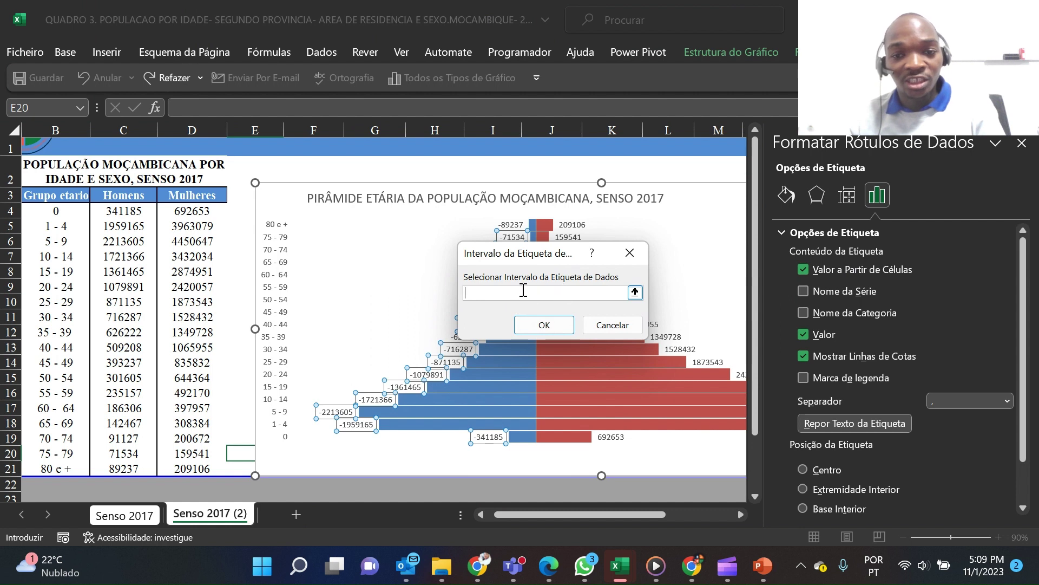
left_click(634, 292)
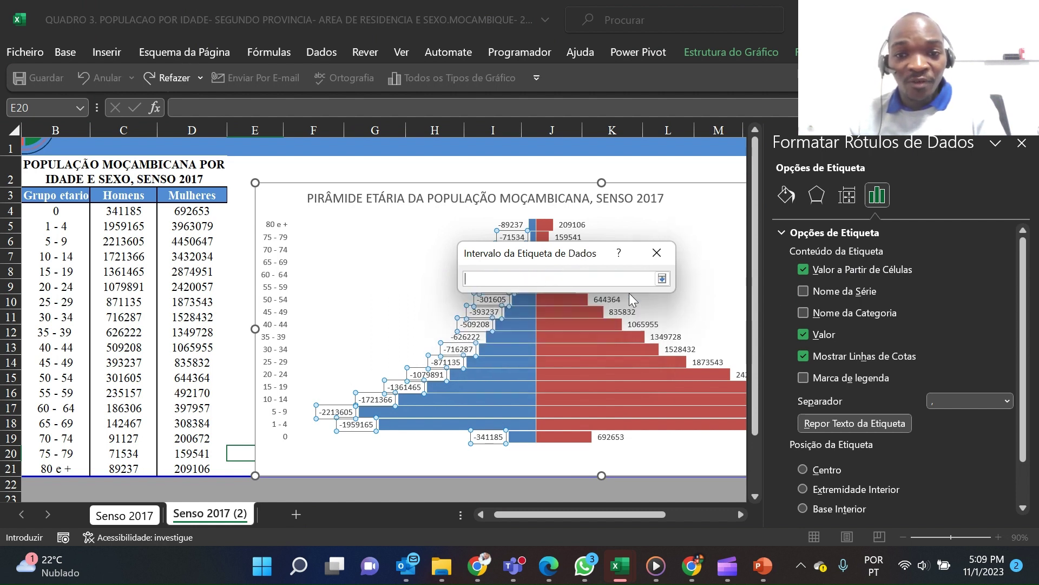
left_click_drag(131, 210, 108, 468)
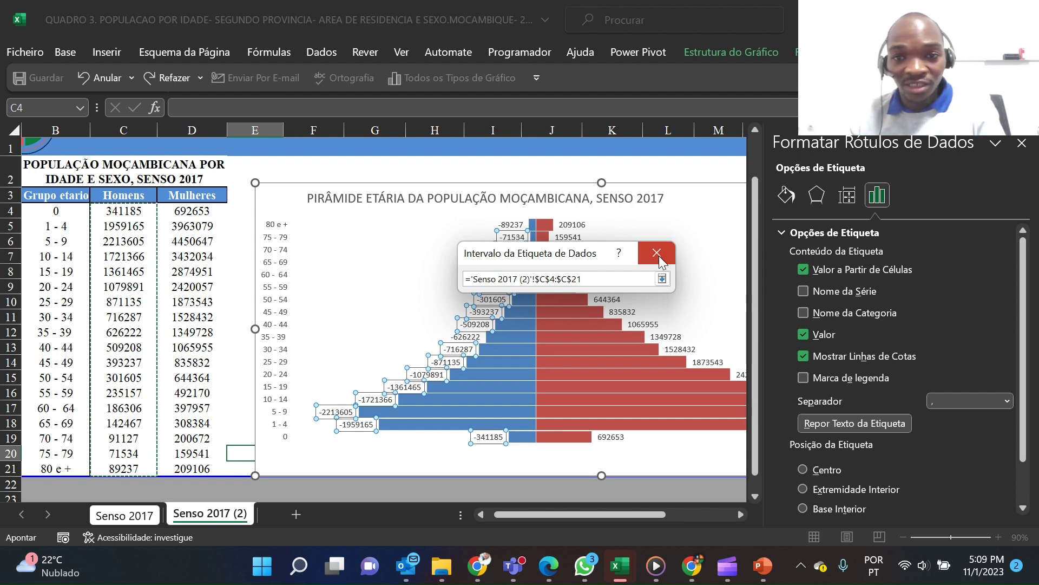
left_click(661, 278)
left_click(573, 326)
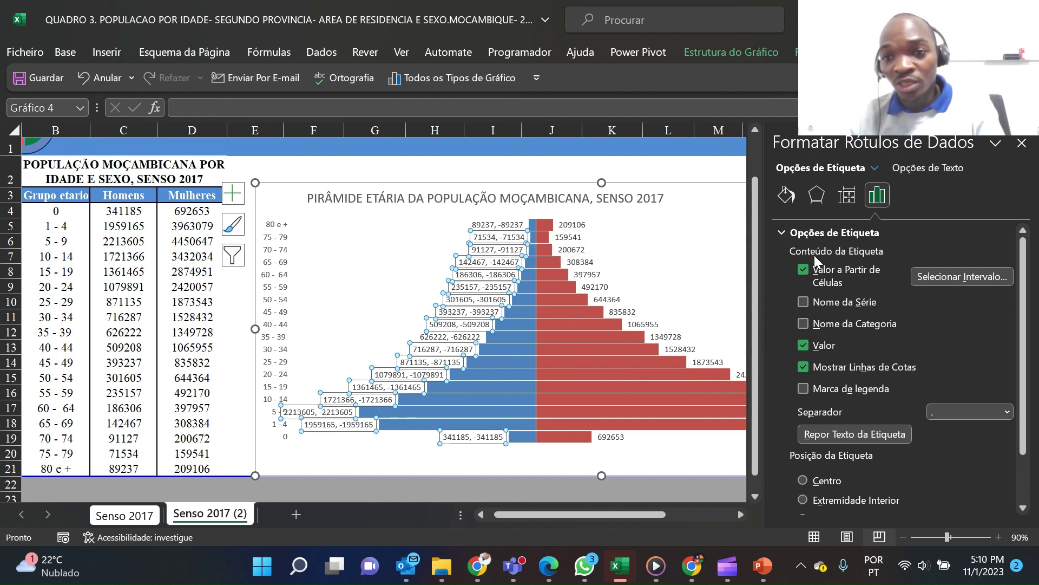
left_click(802, 345)
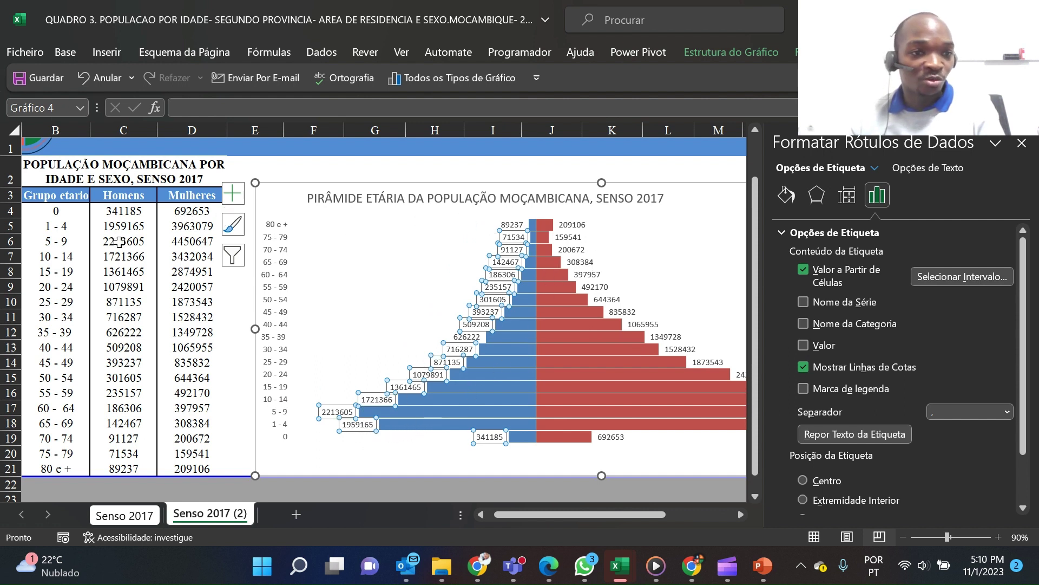
left_click(1022, 143)
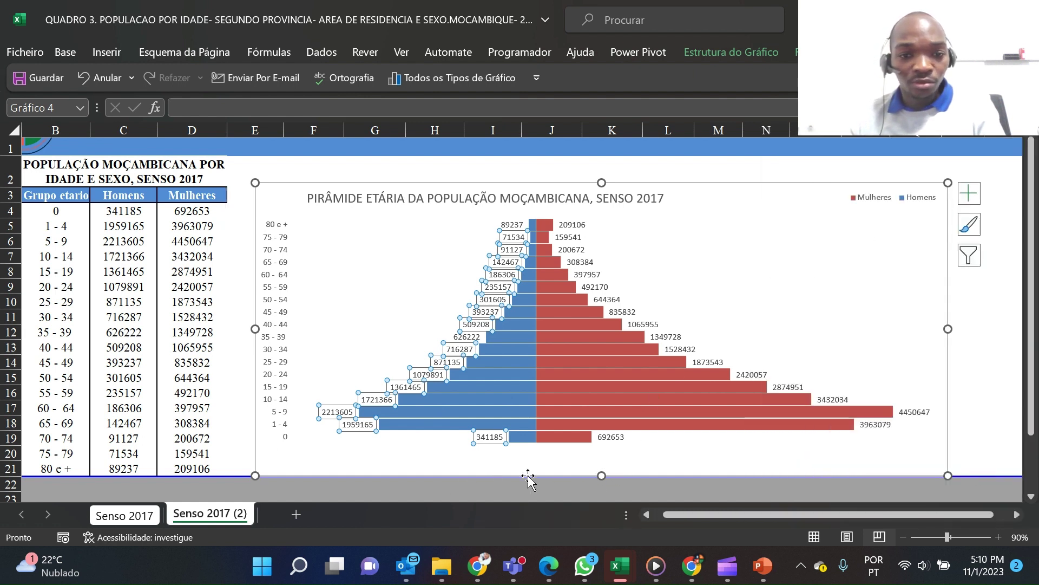
Set all text in the chart to size 11 and colour it black
left_click(559, 188)
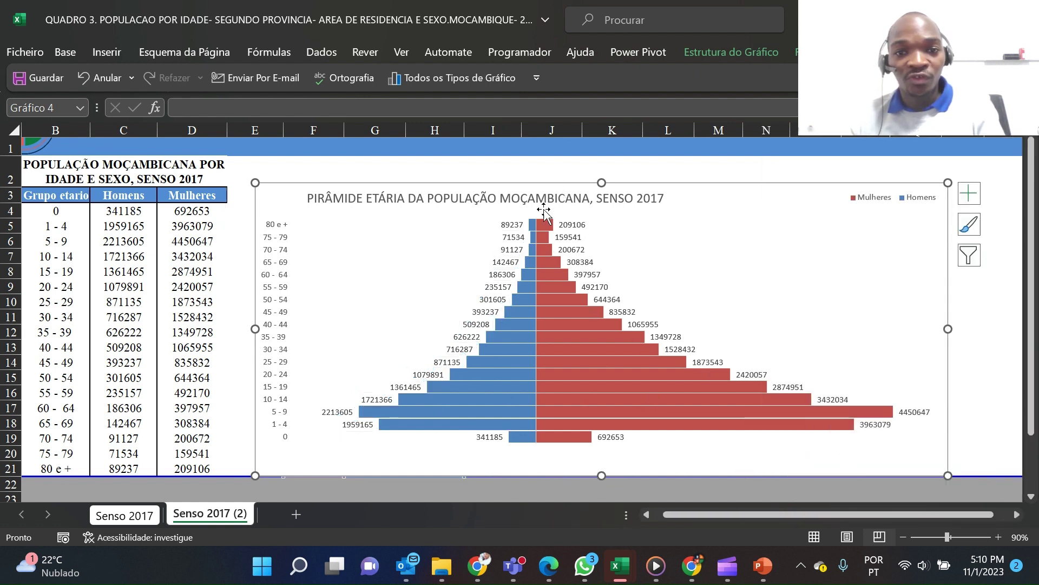
left_click(66, 53)
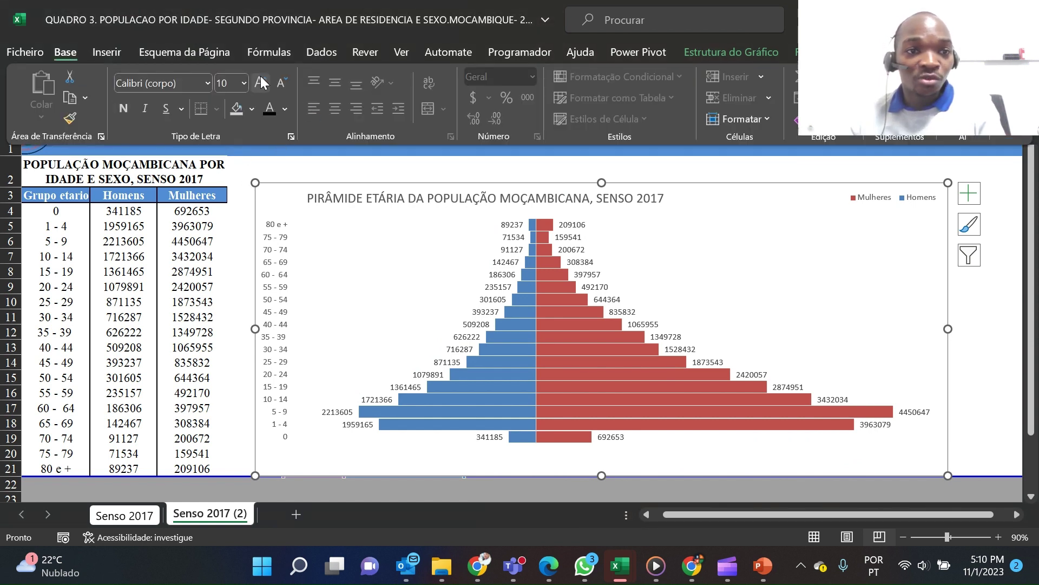
left_click(244, 83)
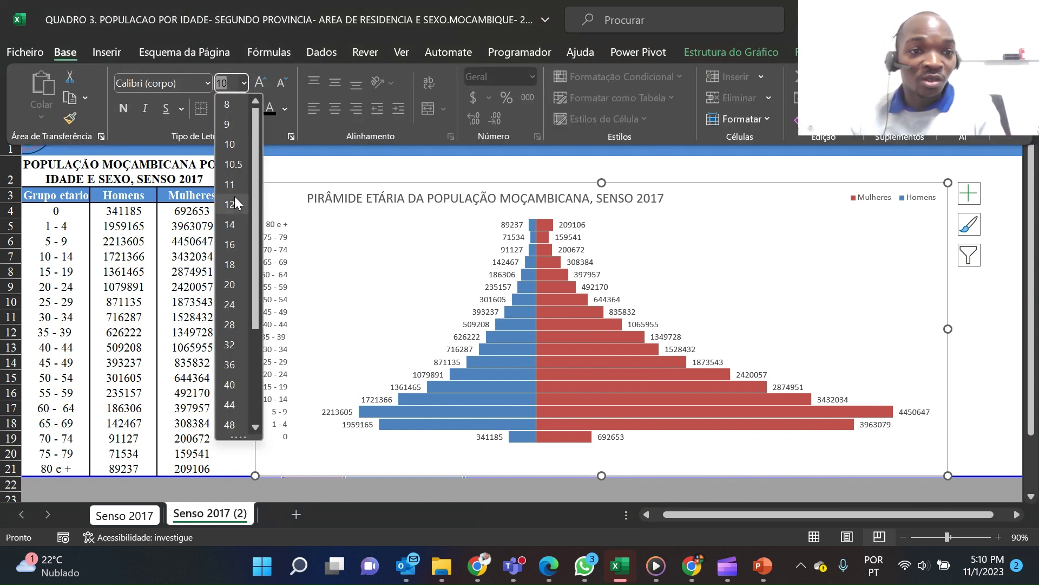
left_click(232, 184)
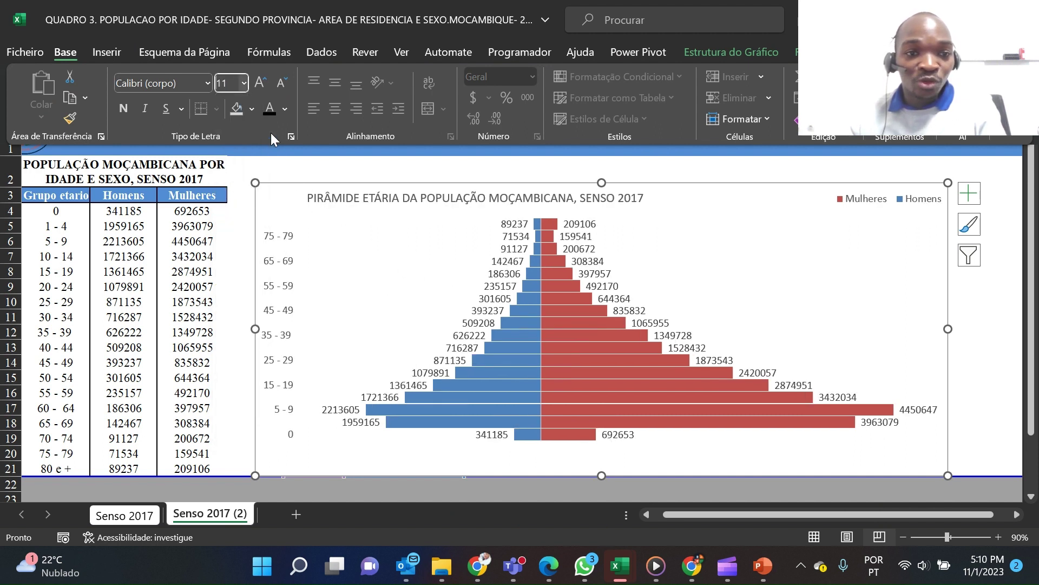
left_click(285, 110)
left_click(289, 131)
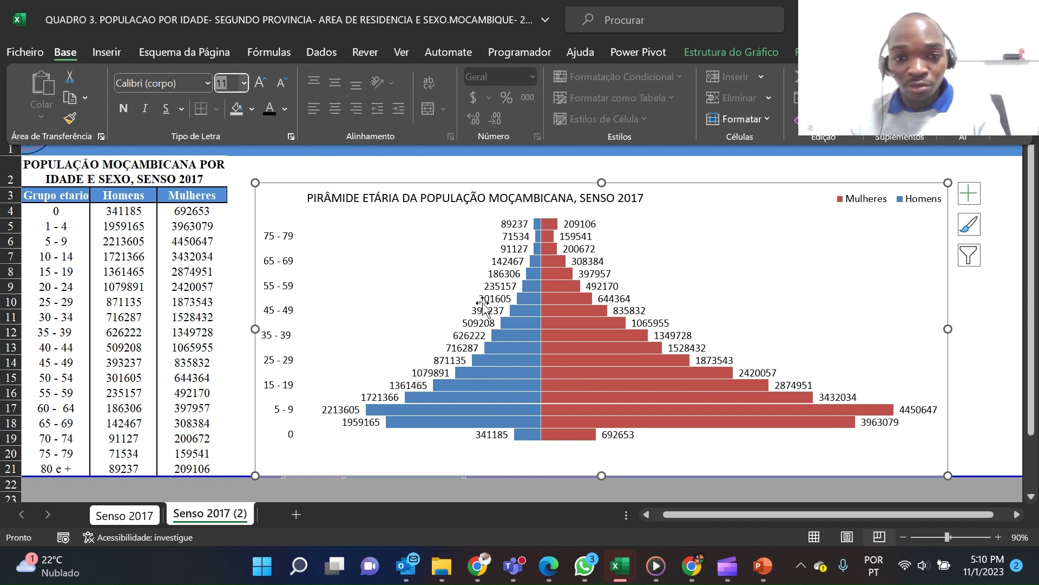
Fill the Mulheres bars with the standard gold colour
left_click(580, 359)
left_click(579, 360)
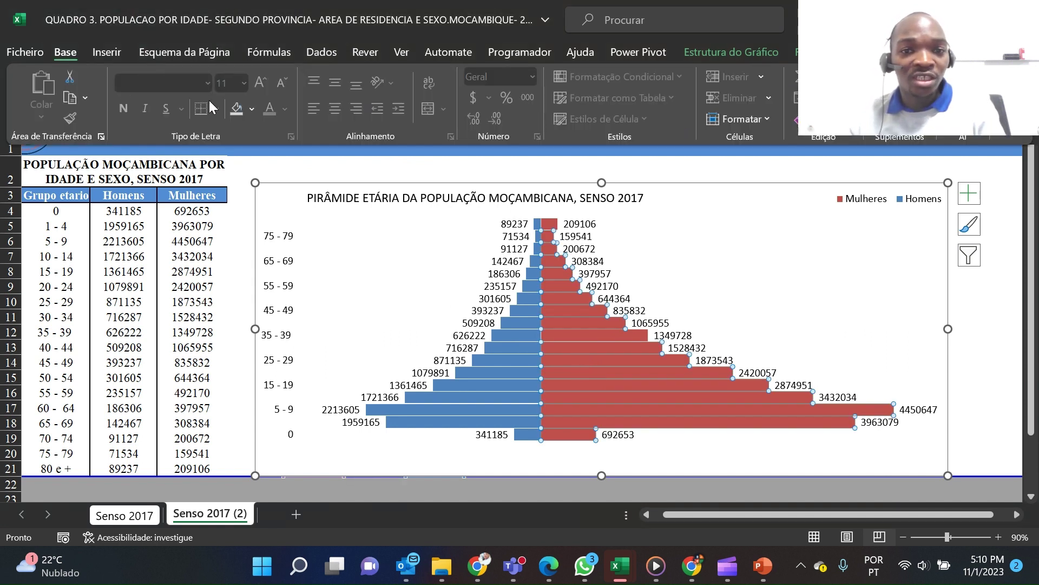
left_click(252, 110)
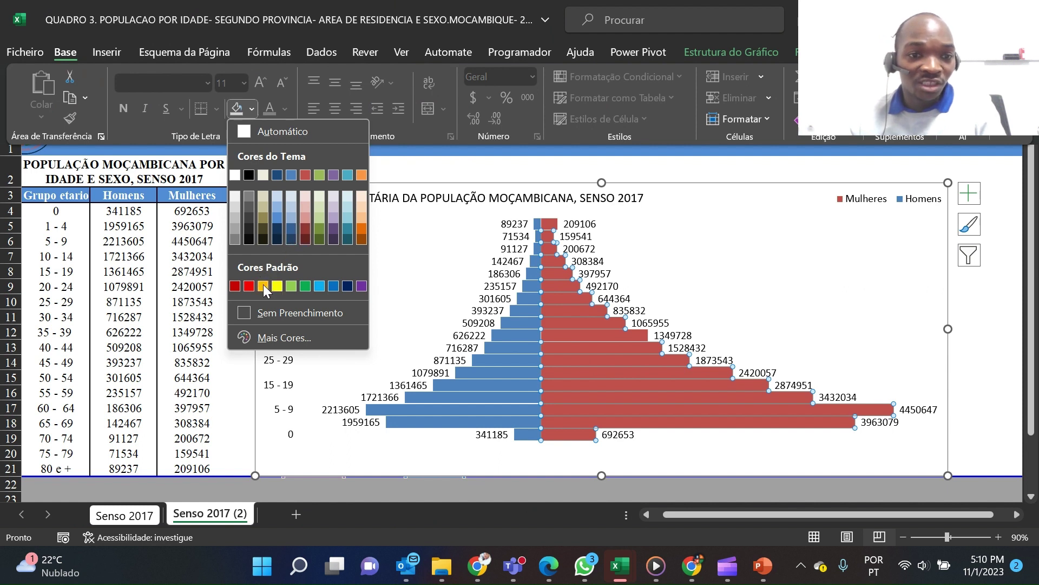
left_click(264, 286)
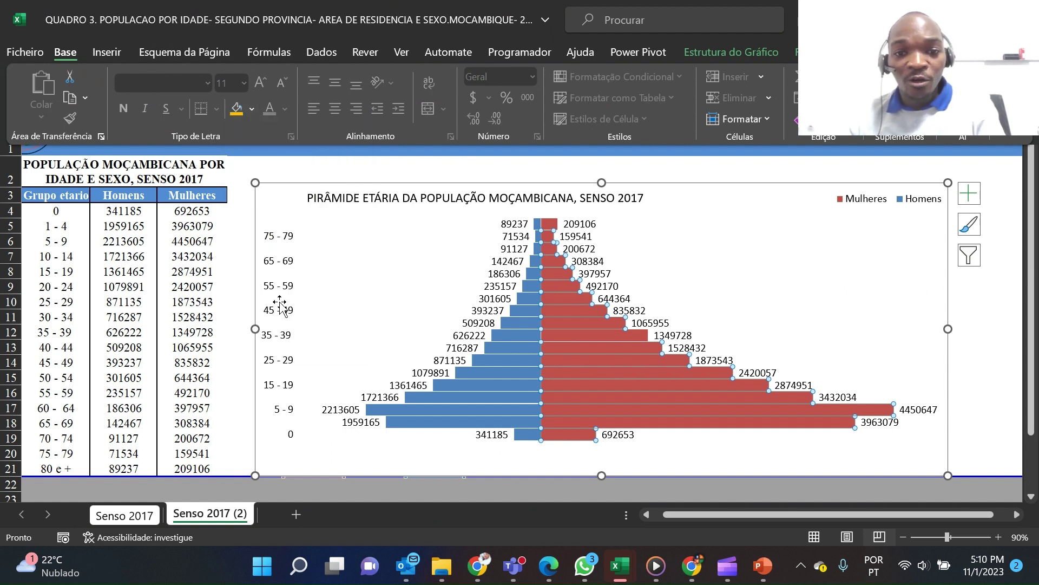
Fill the Homens bars with dark blue, matching the finished chart on the Senso 2017 sheet, and deselect the chart
left_click(135, 520)
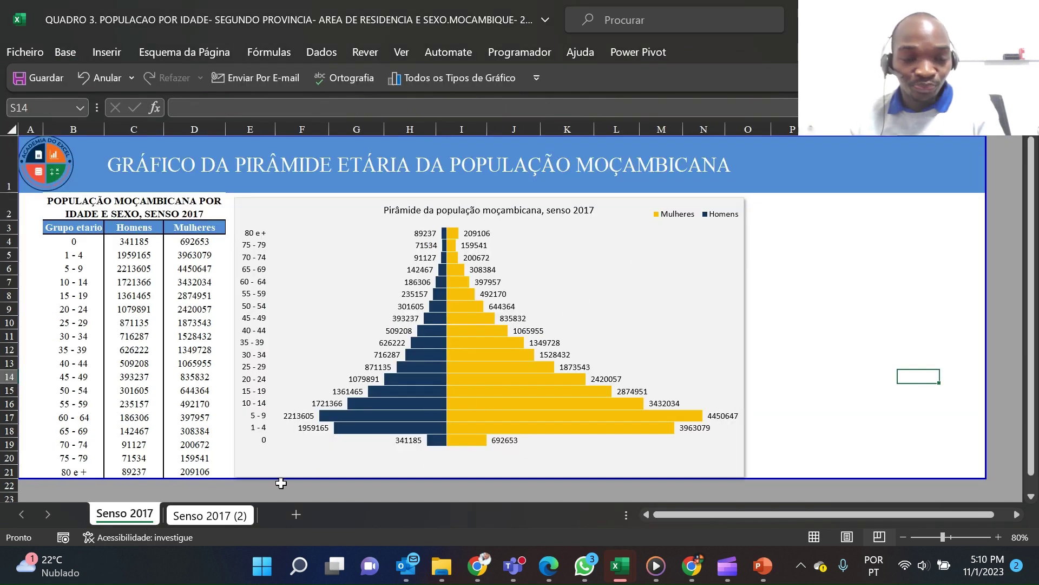
left_click(210, 515)
left_click(524, 319)
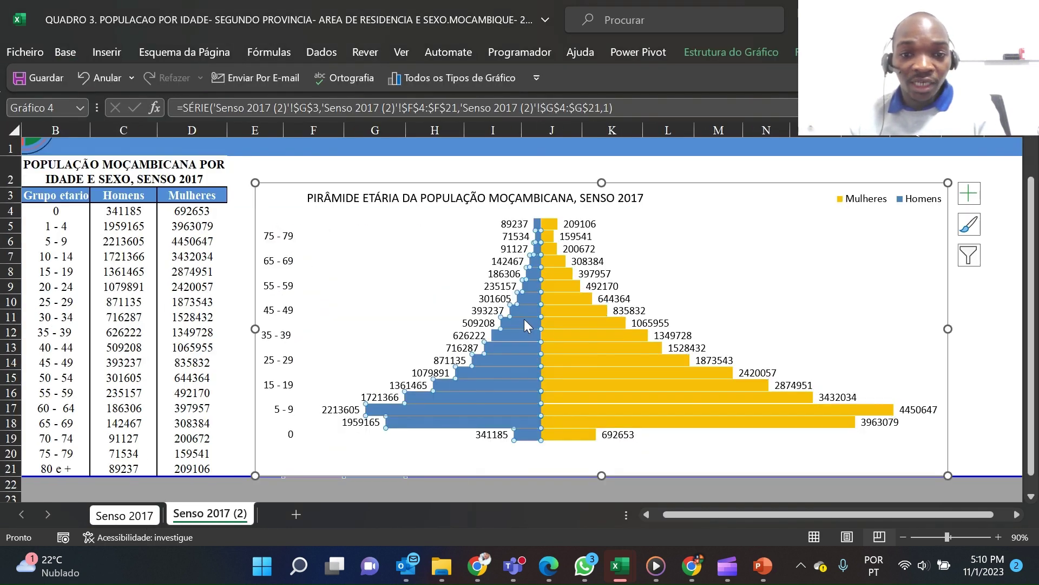
left_click(59, 53)
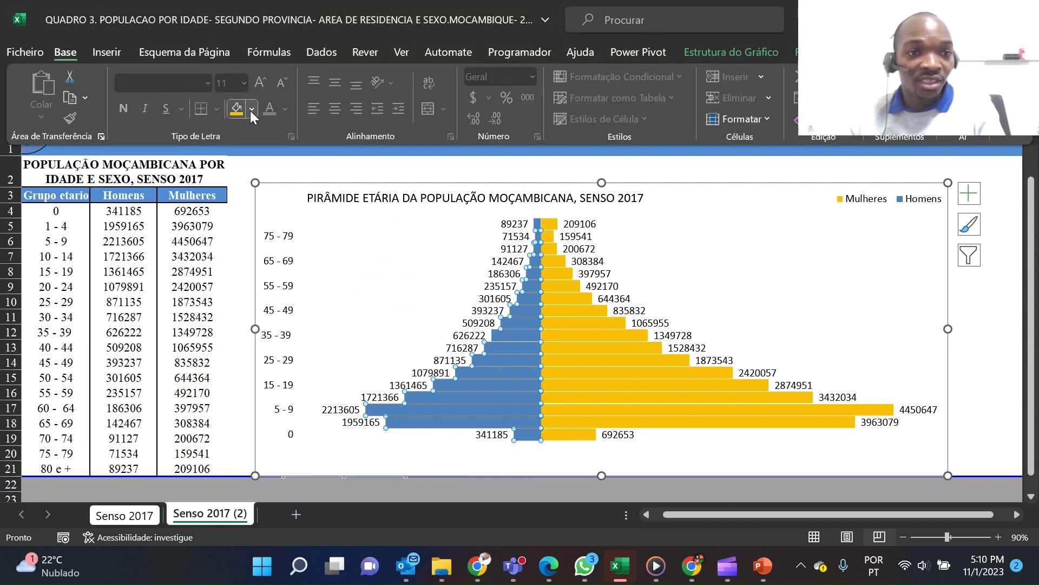
left_click(251, 109)
left_click(278, 235)
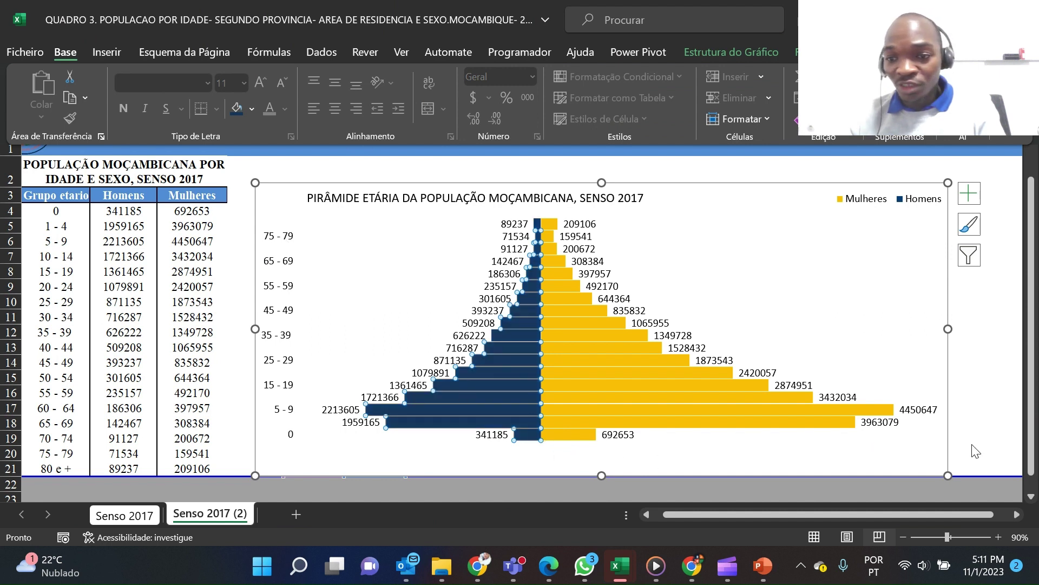
left_click(950, 456)
left_click(967, 402)
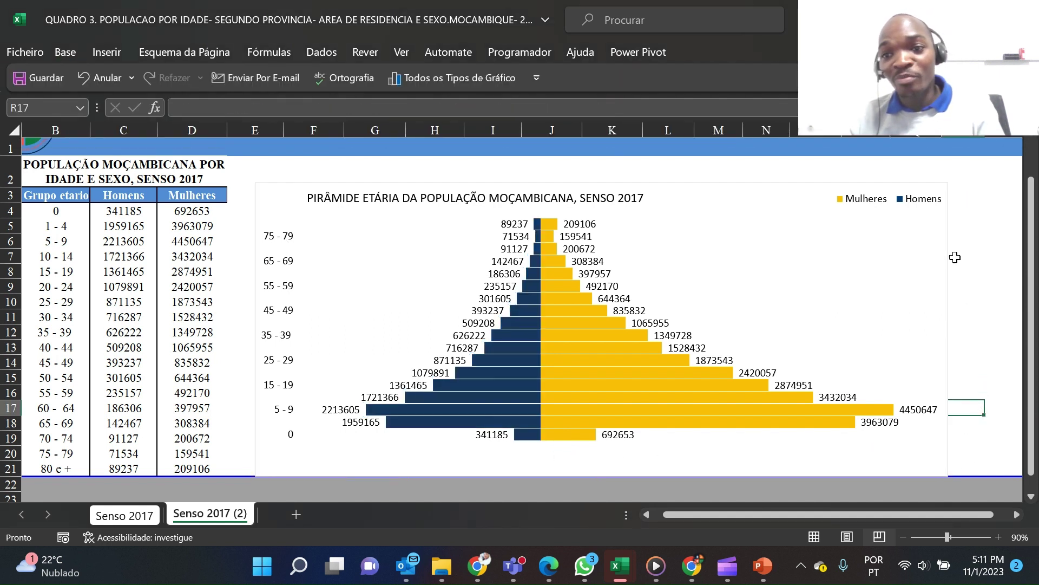
Reduce the text of the whole chart to size 10 and deselect the chart
left_click(945, 235)
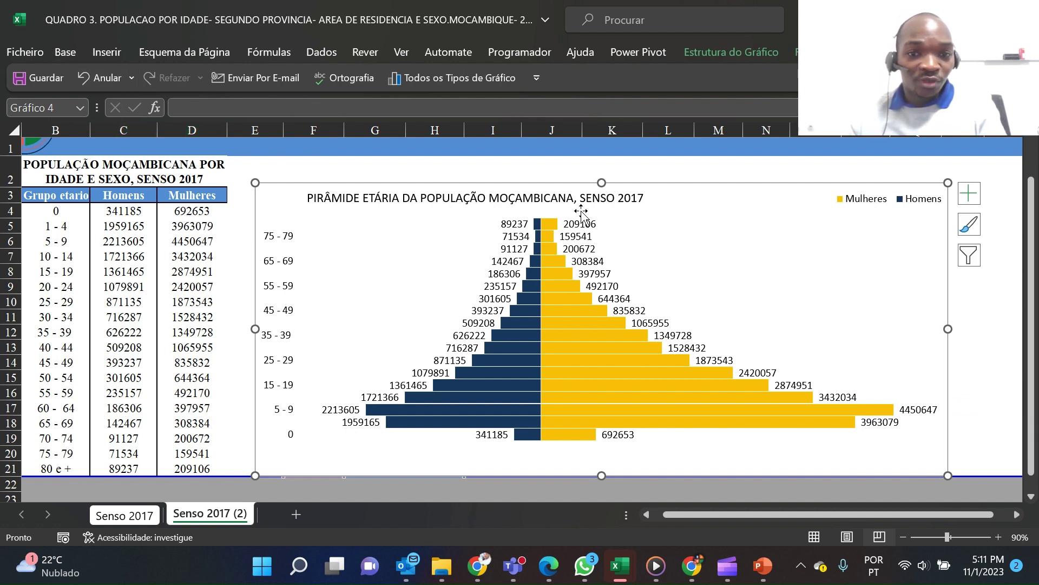
left_click(542, 225)
left_click(516, 190)
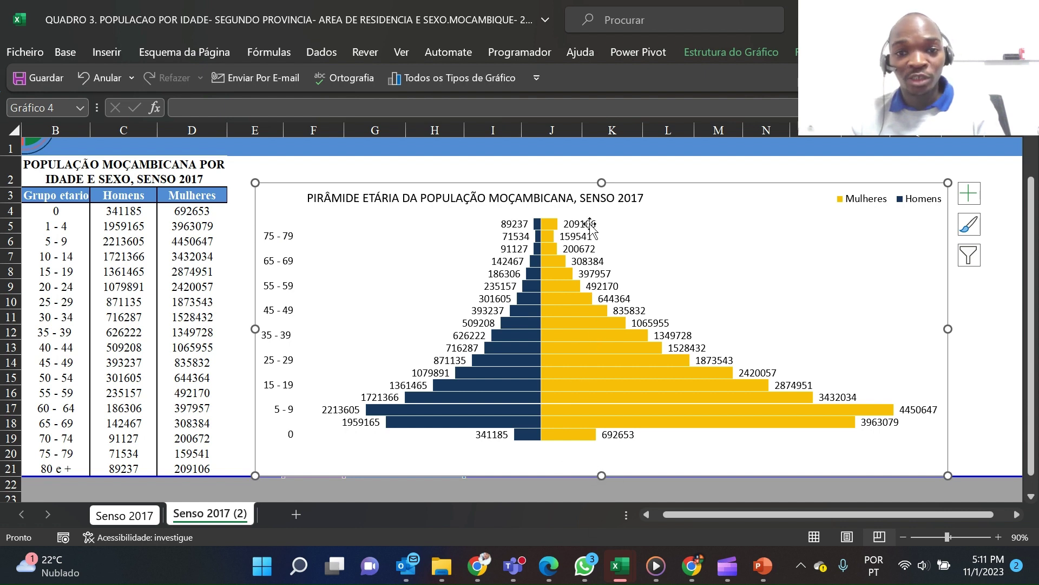
left_click(75, 54)
left_click(281, 82)
left_click(281, 87)
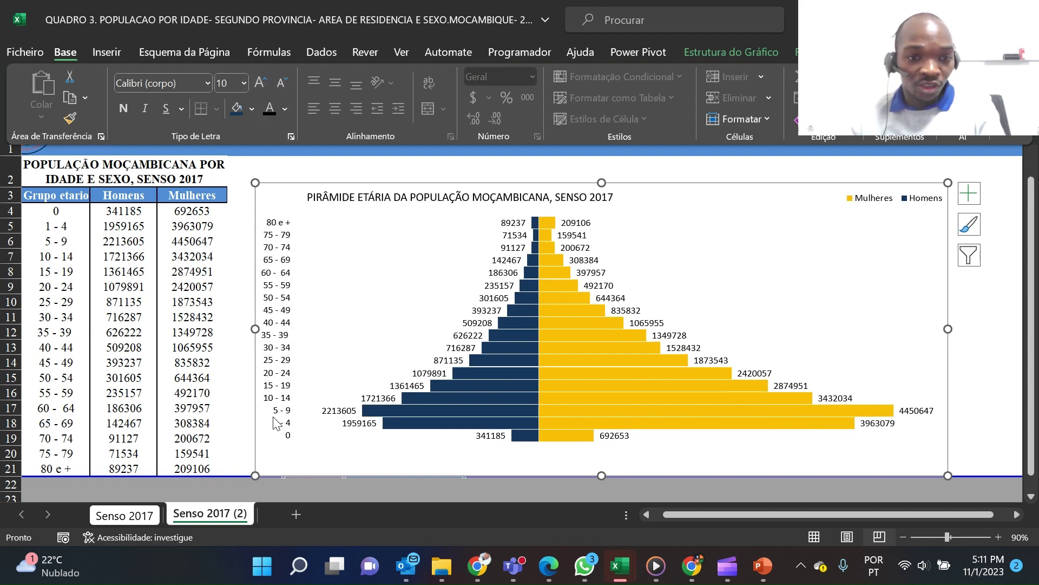
left_click(966, 362)
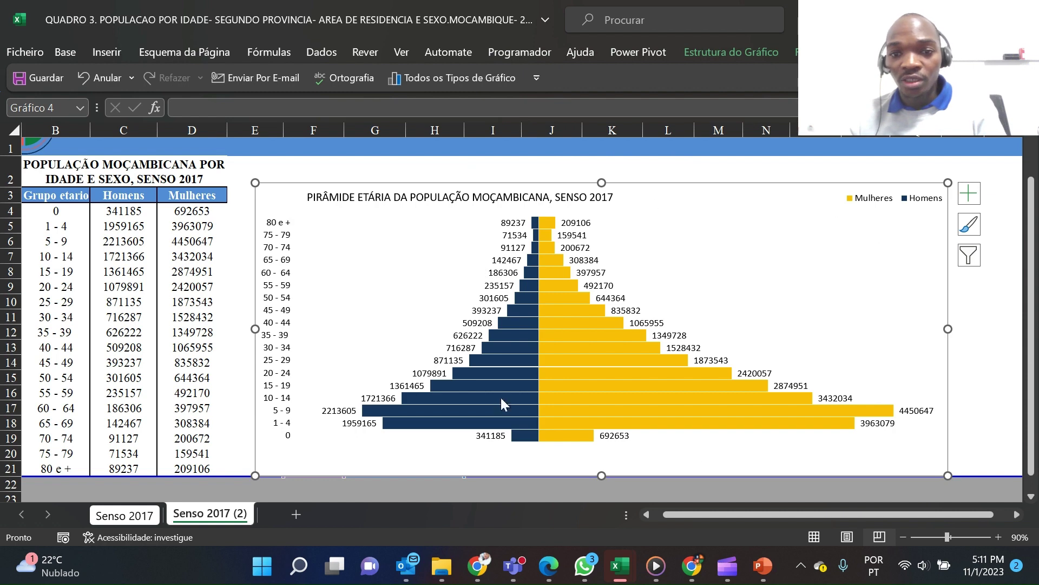
Fill the chart area background with the lightest grey theme shade and deselect the chart
left_click(64, 49)
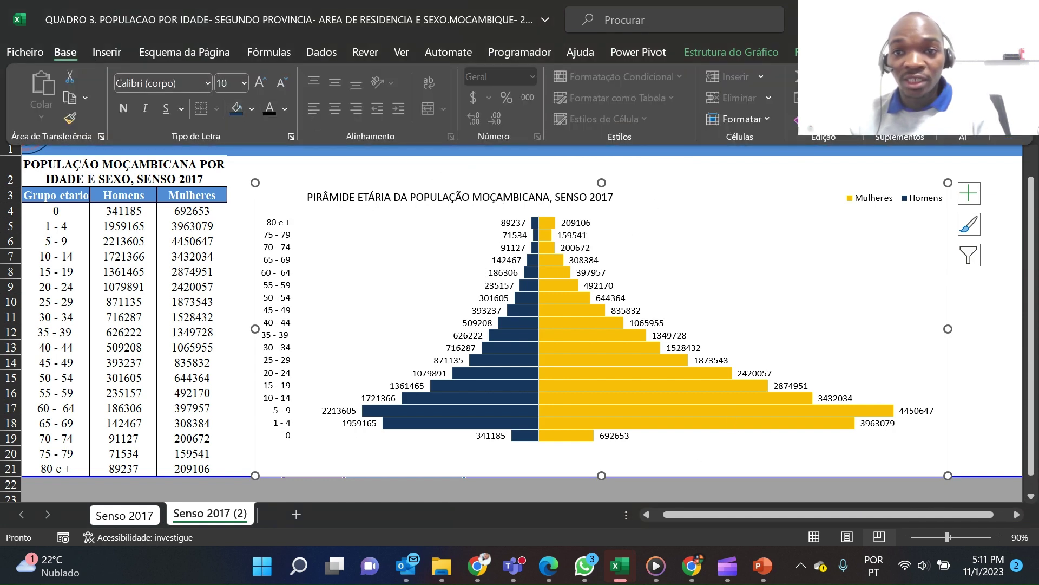
left_click(812, 52)
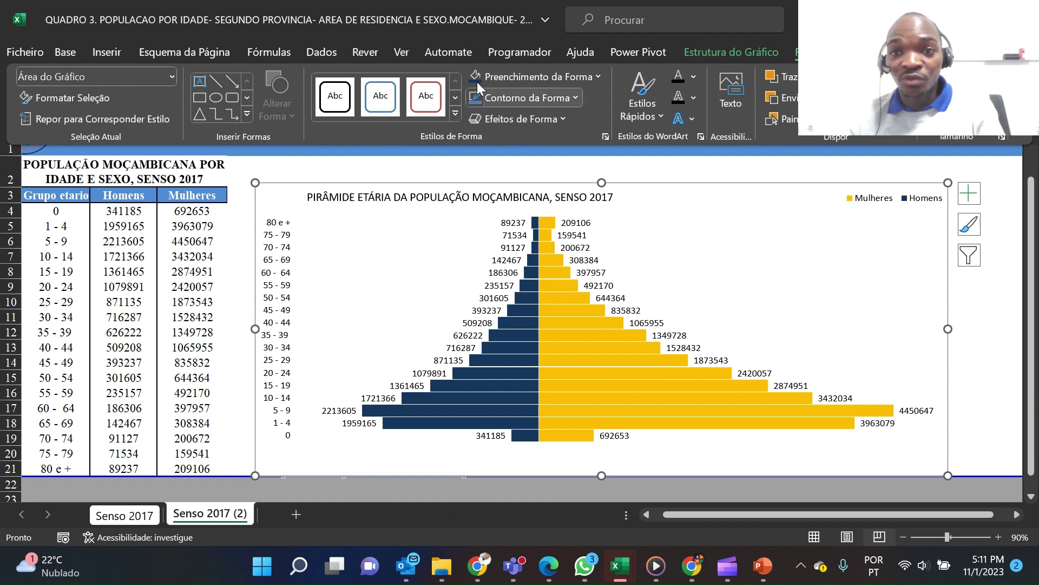
left_click(598, 74)
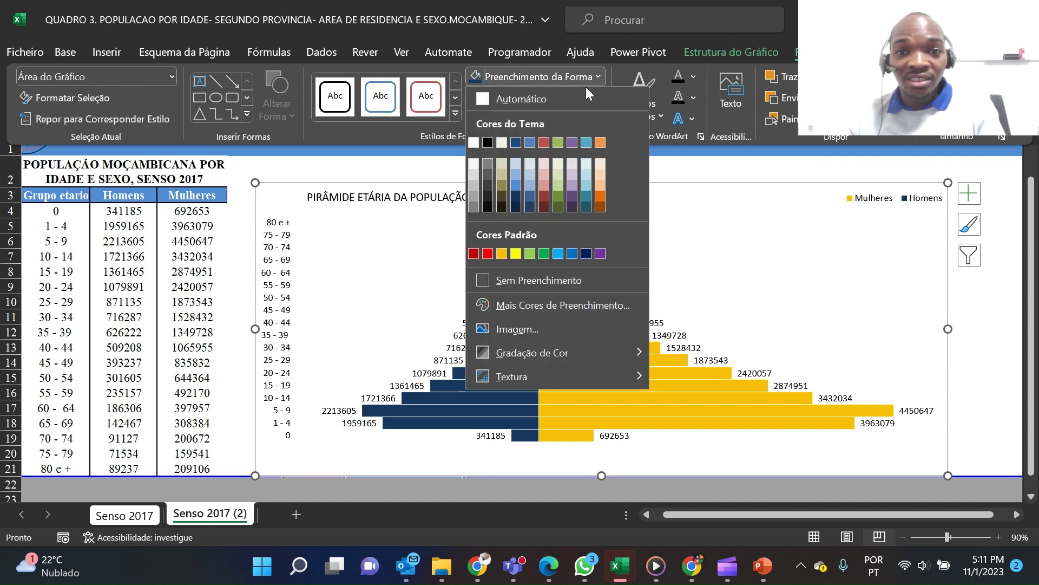
left_click(474, 171)
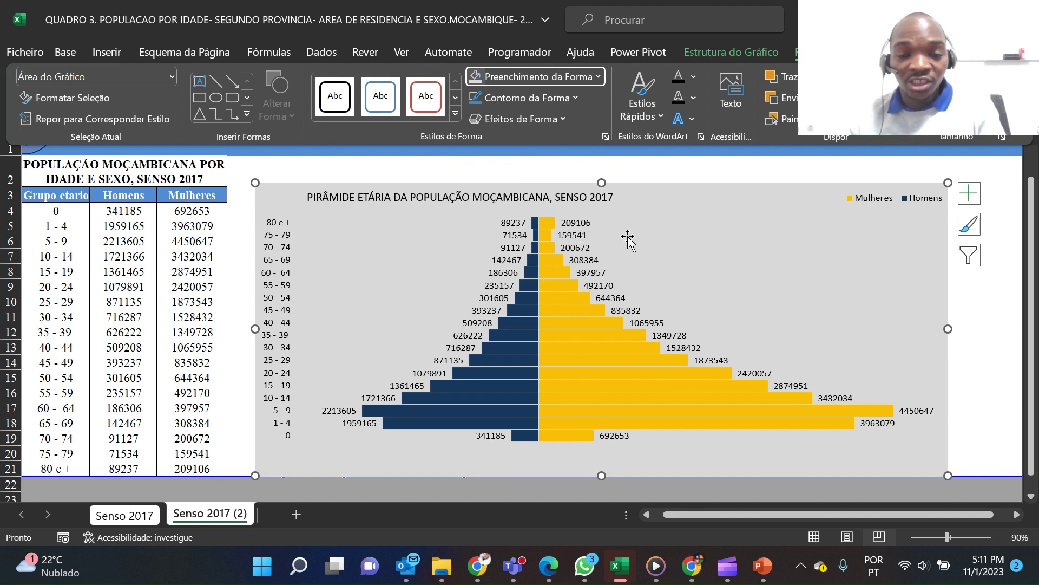
left_click(514, 78)
left_click(473, 161)
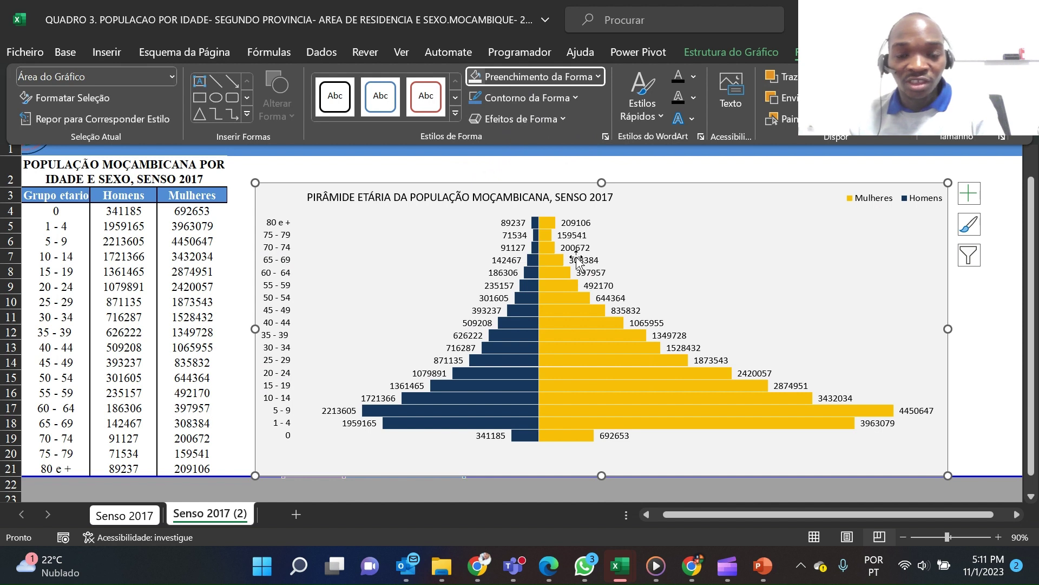
left_click(981, 363)
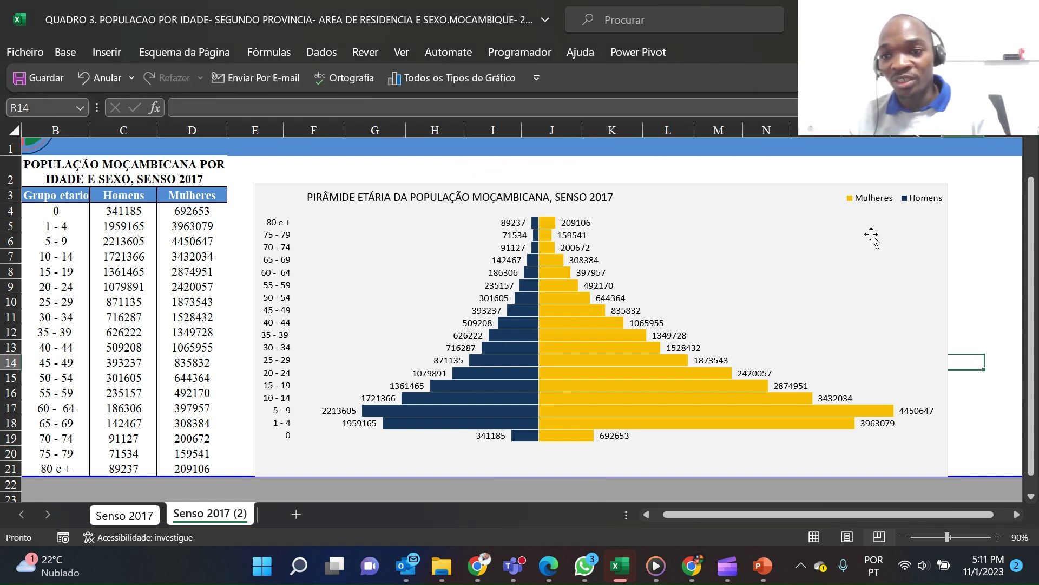
Apply the outer shadow cast toward the lower right to the chart area, deselect it, and compare with the finished chart on Senso 2017
left_click(946, 272)
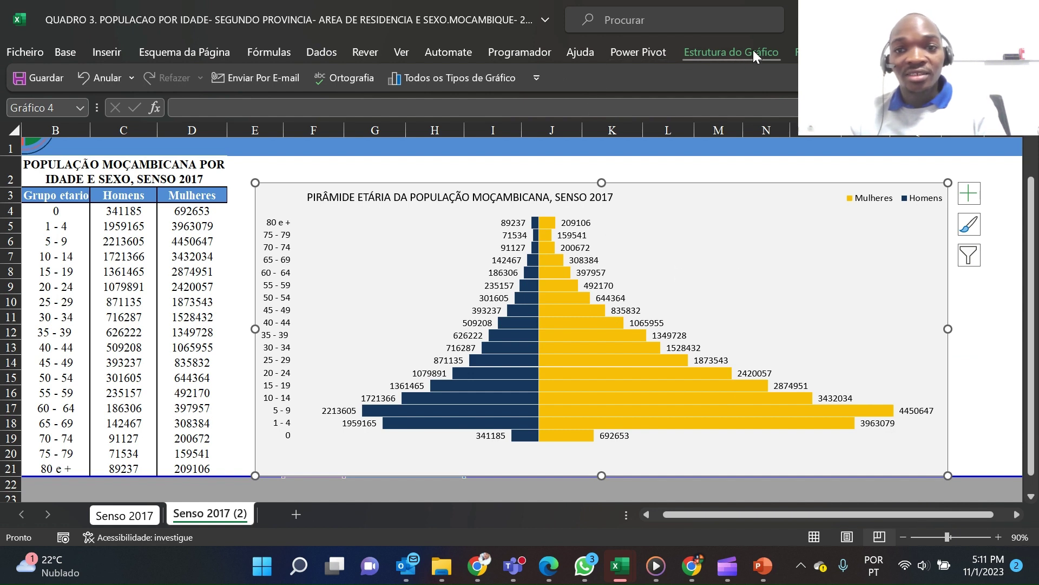
left_click(774, 53)
left_click(796, 52)
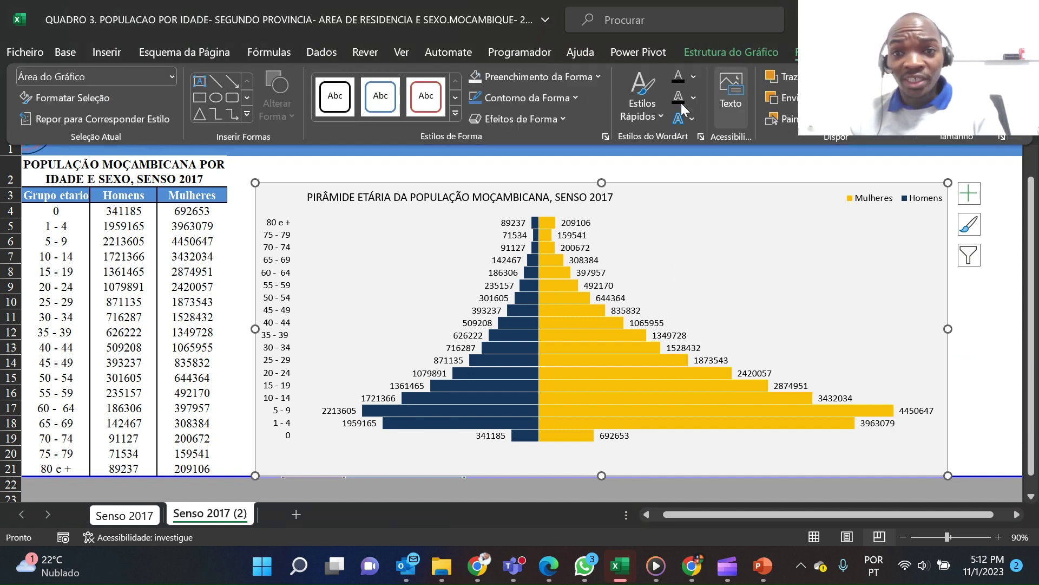
left_click(561, 117)
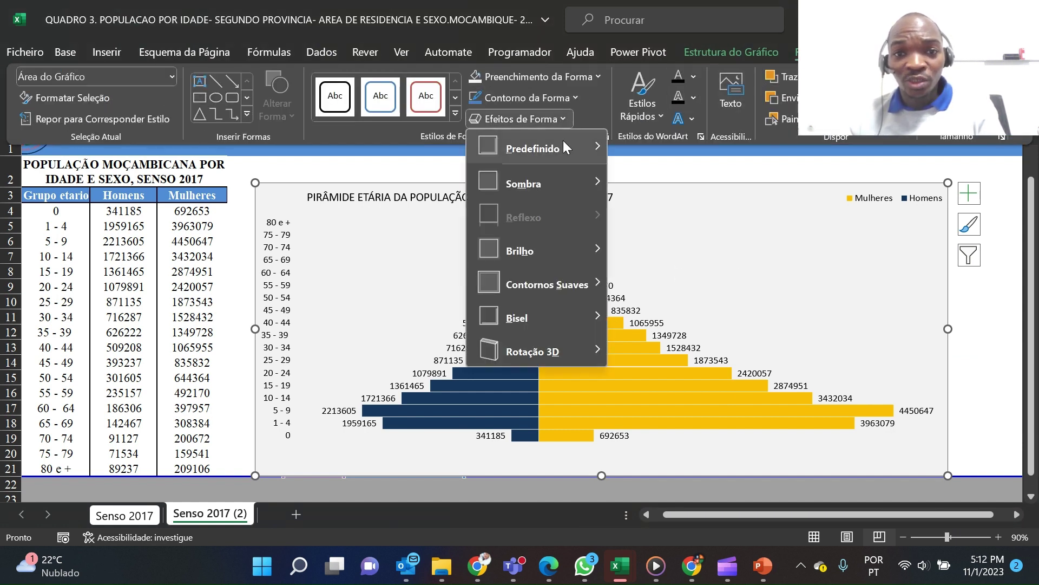
mouse_move(574, 146)
mouse_move(555, 181)
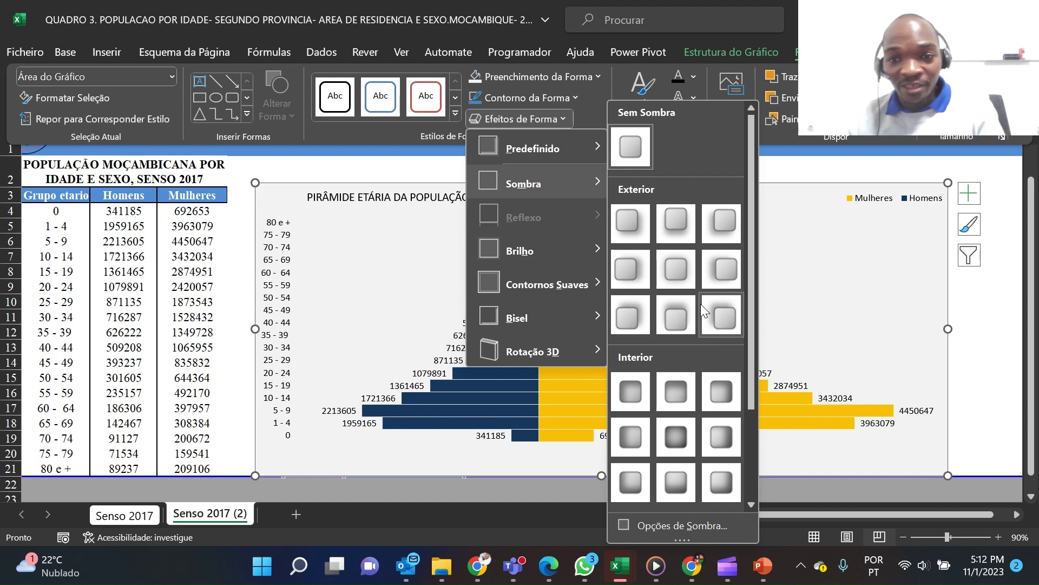
left_click(629, 225)
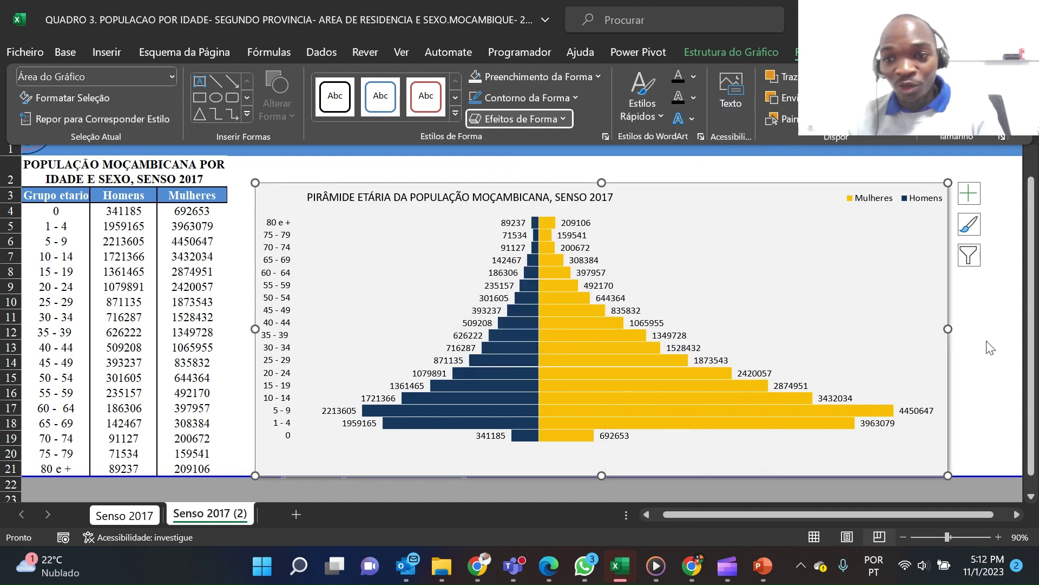
left_click(994, 327)
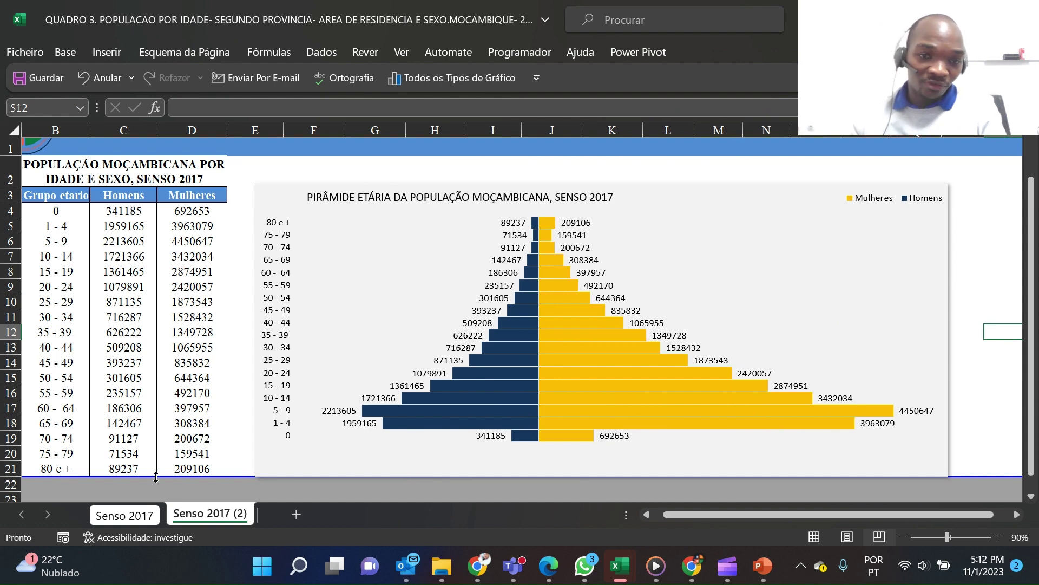
left_click(130, 515)
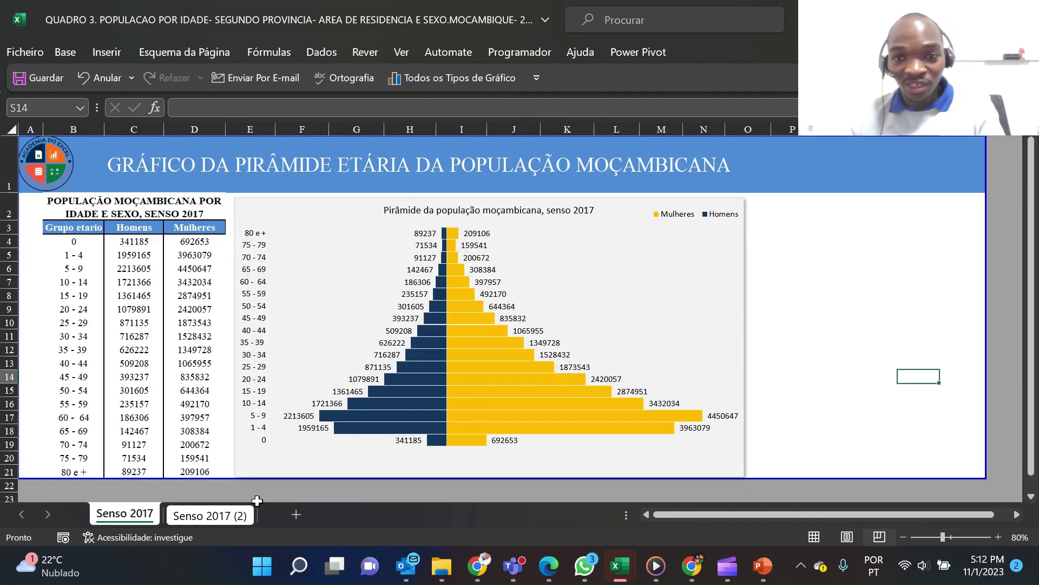
left_click(215, 515)
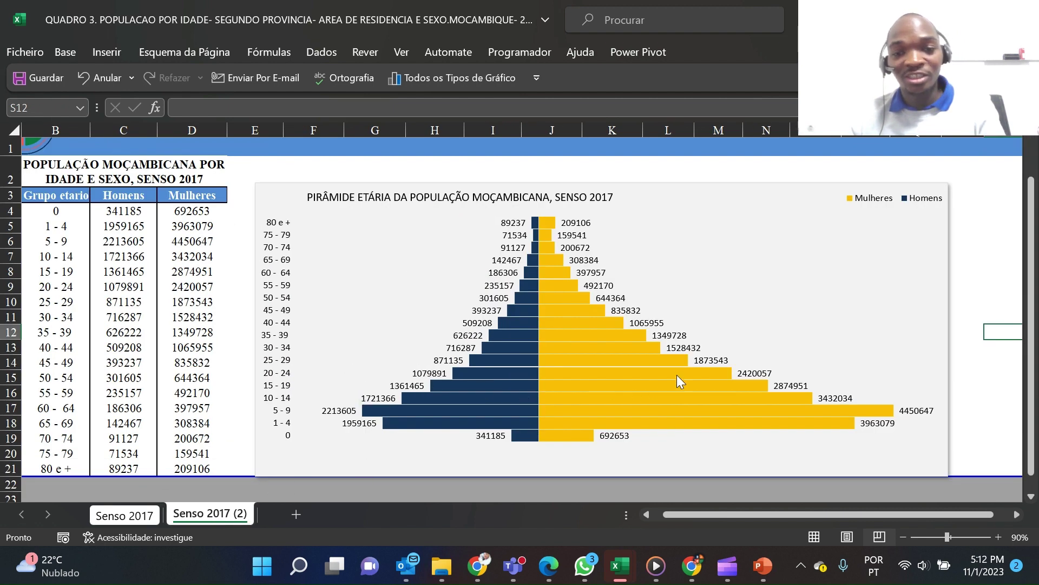